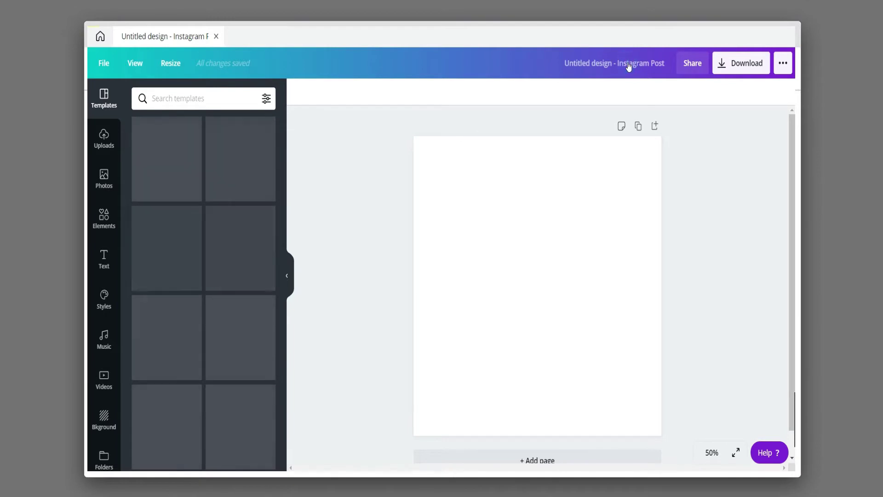
- Rename the blank Instagram post design to 'Fall down effect'
text(Fall down effect)
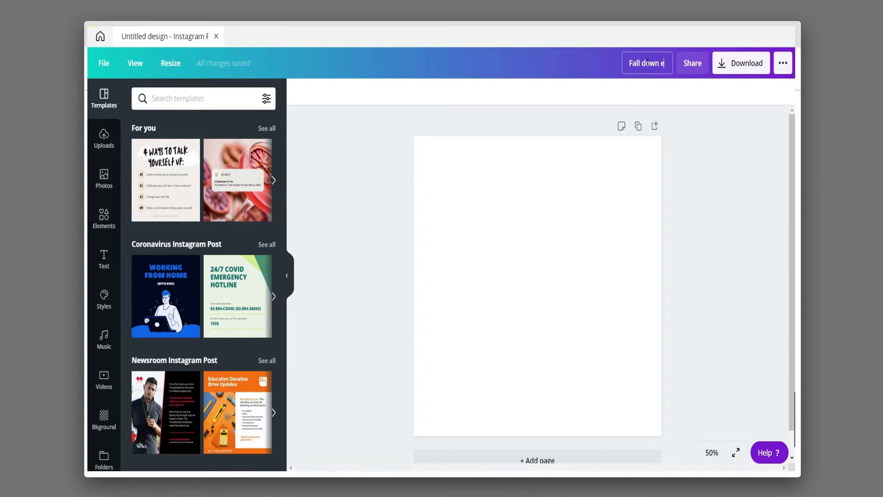
click(544, 99)
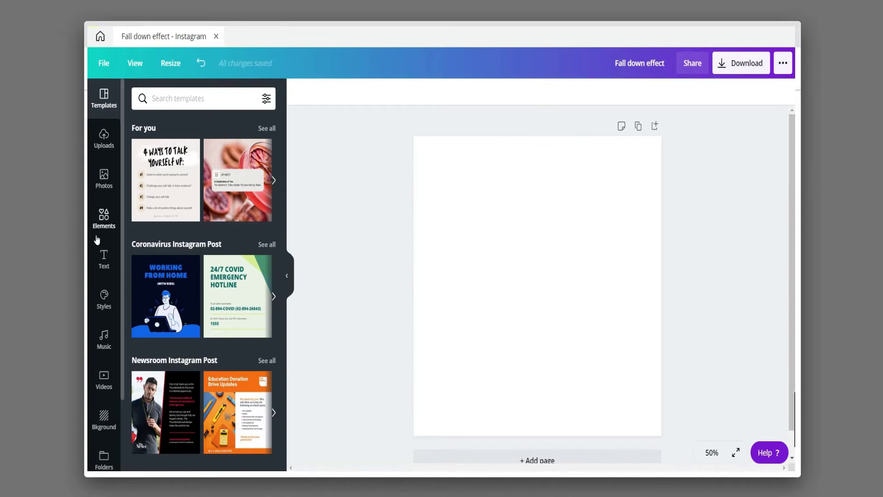
- Set the page background colour to dark teal #00536D
click(99, 256)
click(529, 235)
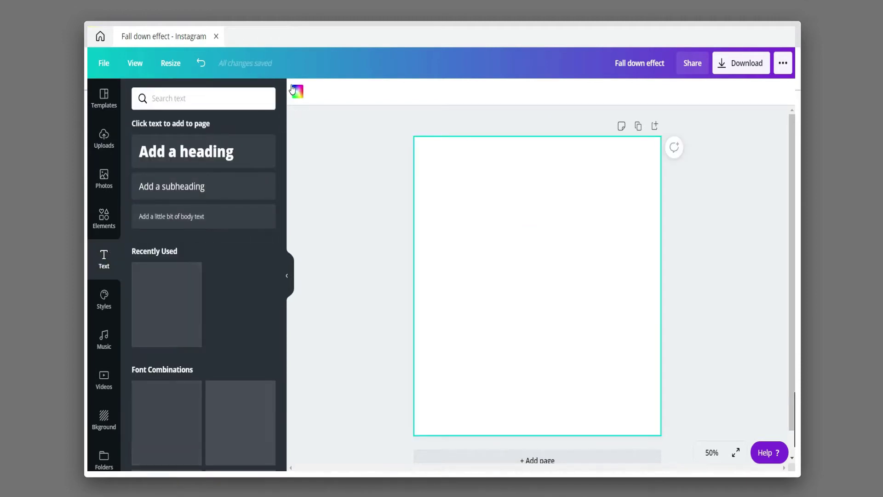
click(297, 91)
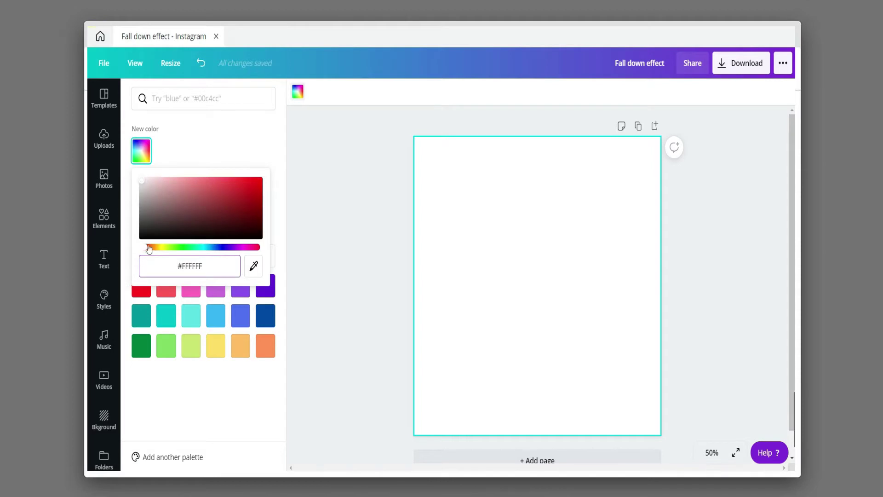
drag(217, 249, 205, 249)
drag(143, 178, 275, 215)
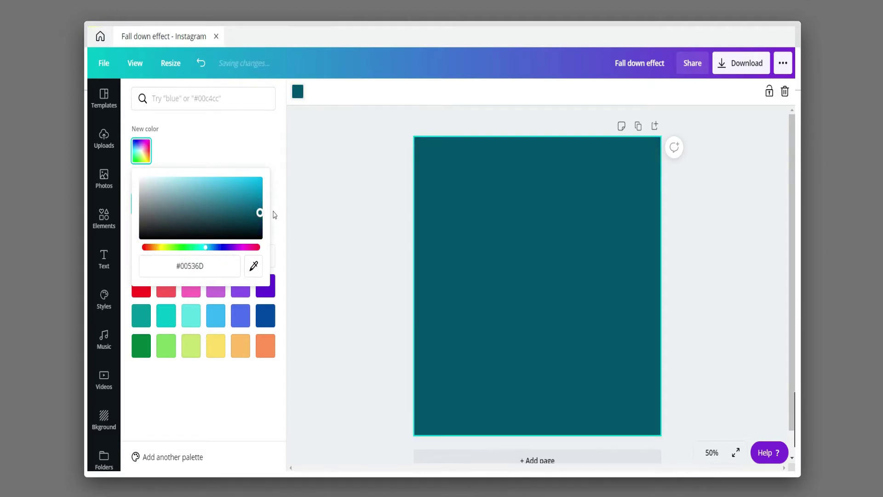
click(377, 203)
click(181, 140)
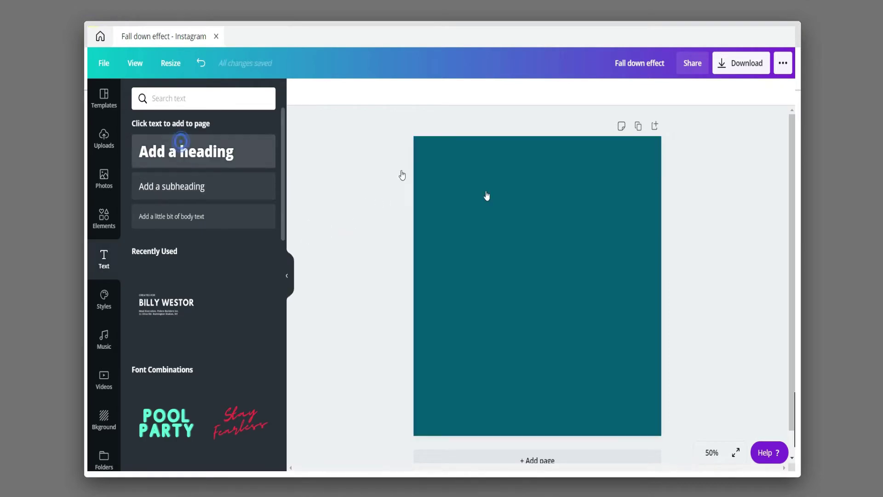
- Add a heading reading RANDOM in uppercase Montserrat Extra-Bold
text(ran)
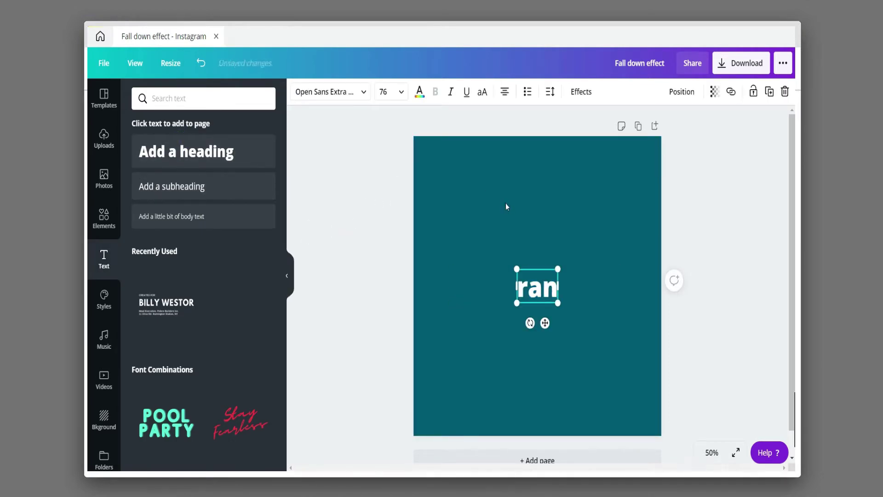
text(dom)
click(482, 92)
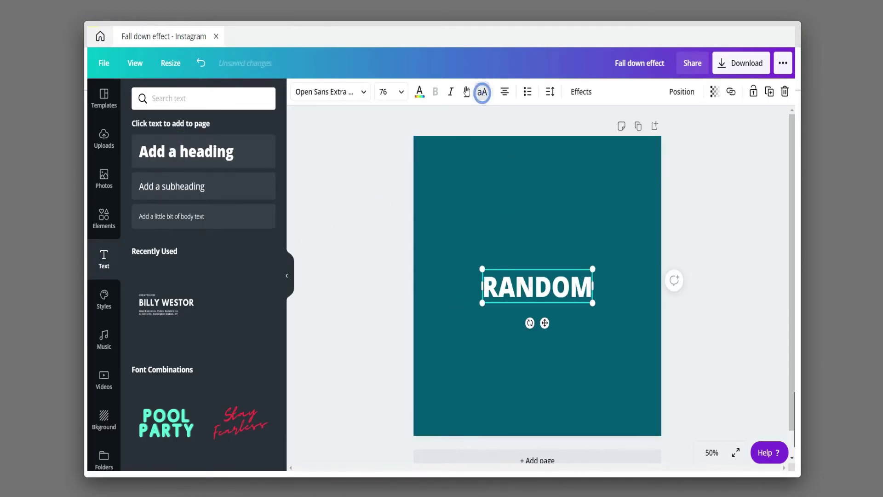
click(357, 93)
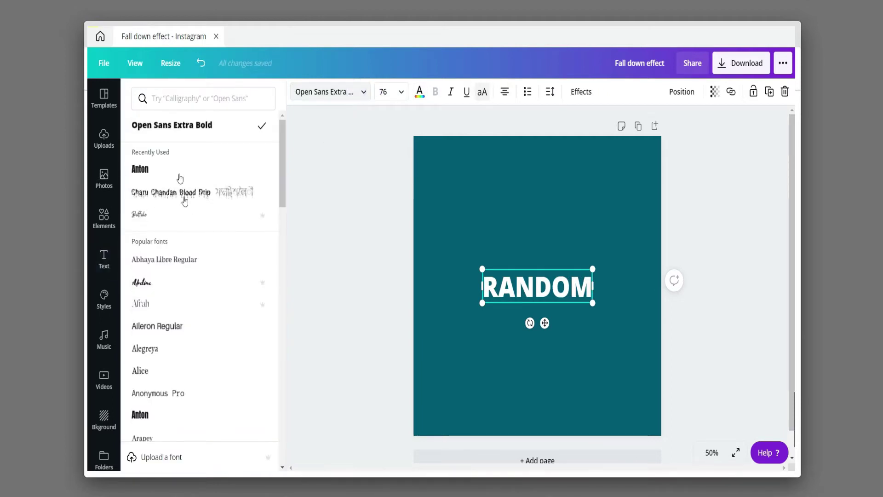
click(205, 102)
text(mont)
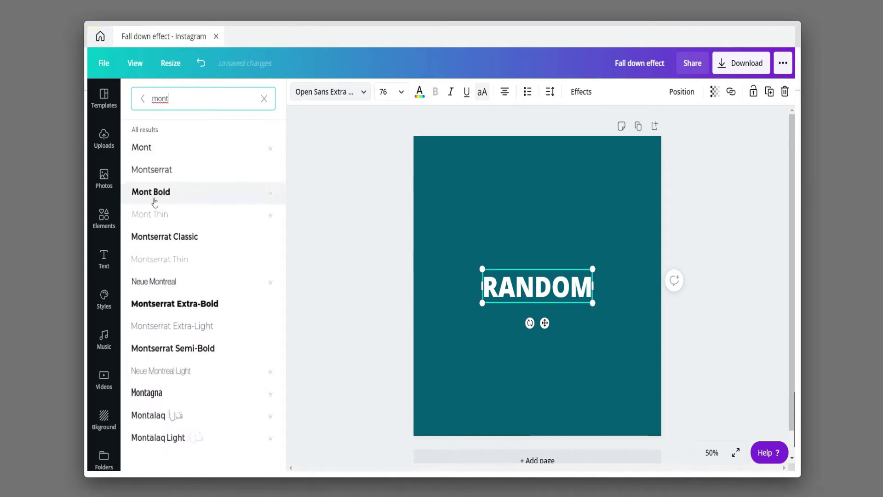
click(166, 304)
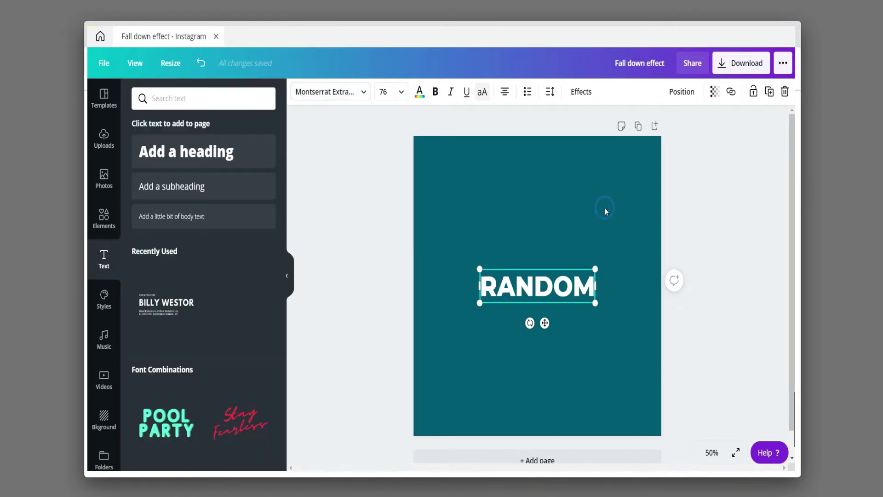
- Duplicate the RANDOM heading and change the copy to FALL DOWN
click(641, 246)
click(573, 283)
mouse_move(574, 283)
mouse_down()
mouse_move(571, 226)
mouse_move(566, 288)
mouse_up()
double_click(562, 286)
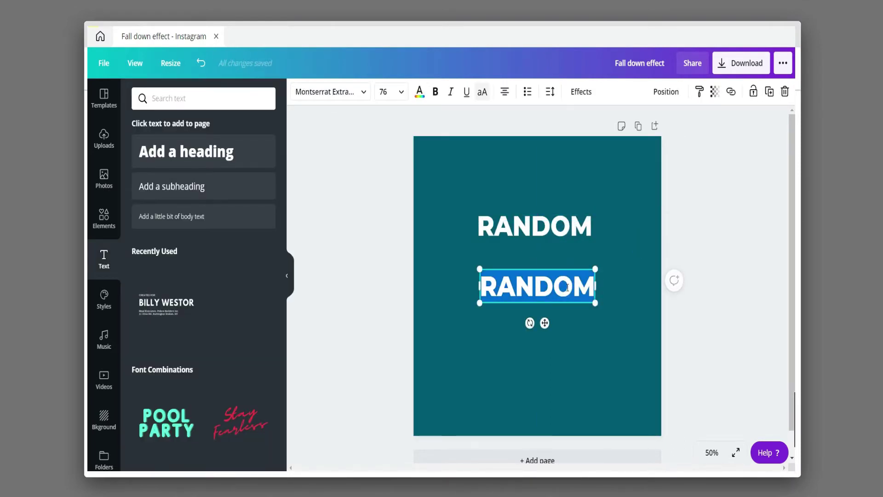
text(FALL DOWN)
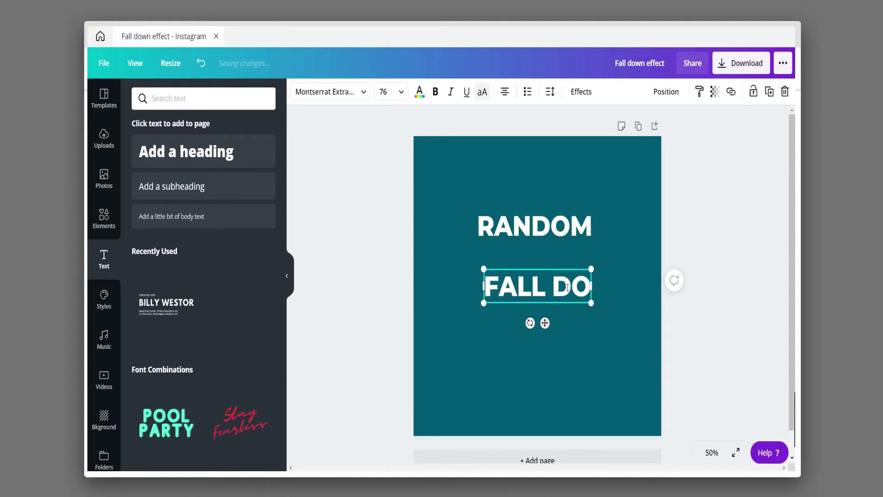
- Duplicate FALL DOWN below it and change the copy to EFFECT IN
click(564, 345)
click(563, 292)
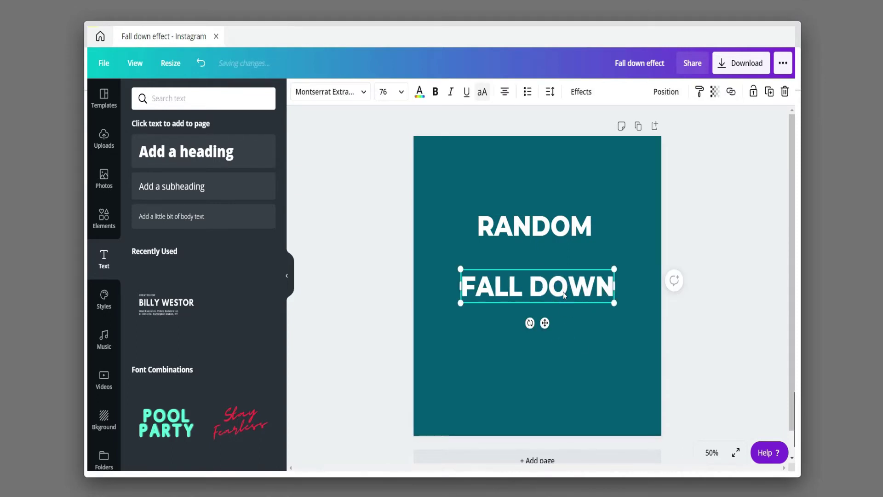
drag(564, 291, 560, 339)
double_click(560, 339)
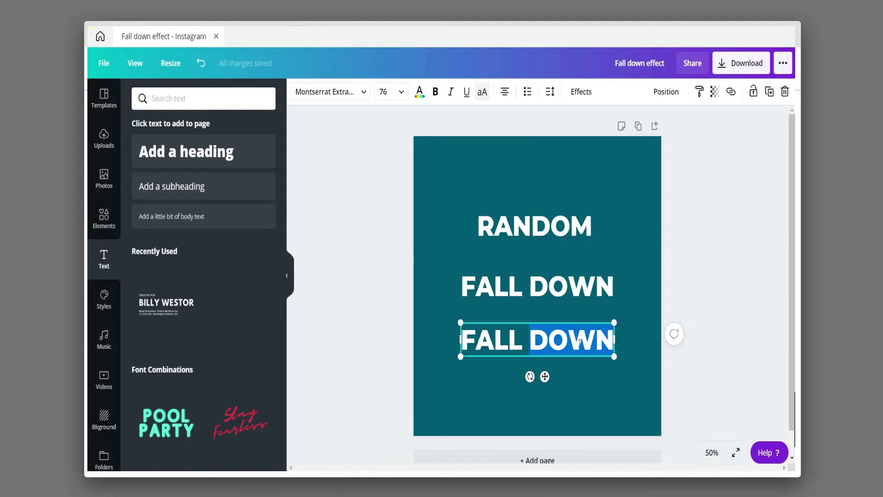
key(BackSpace)
key(BackSpace)
key(BackSpace)
key(BackSpace)
key(BackSpace)
key(BackSpace)
text(EF)
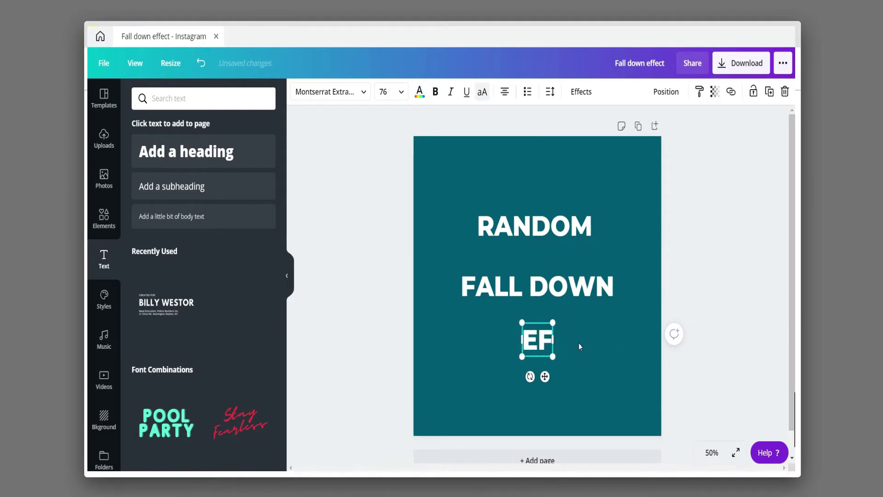
text(FECT )
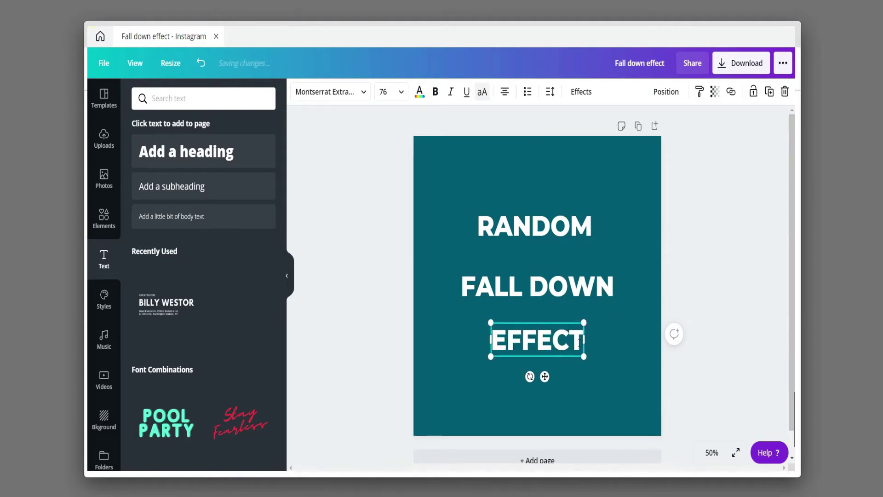
text(IN)
key(BackSpace)
key(BackSpace)
text(IN)
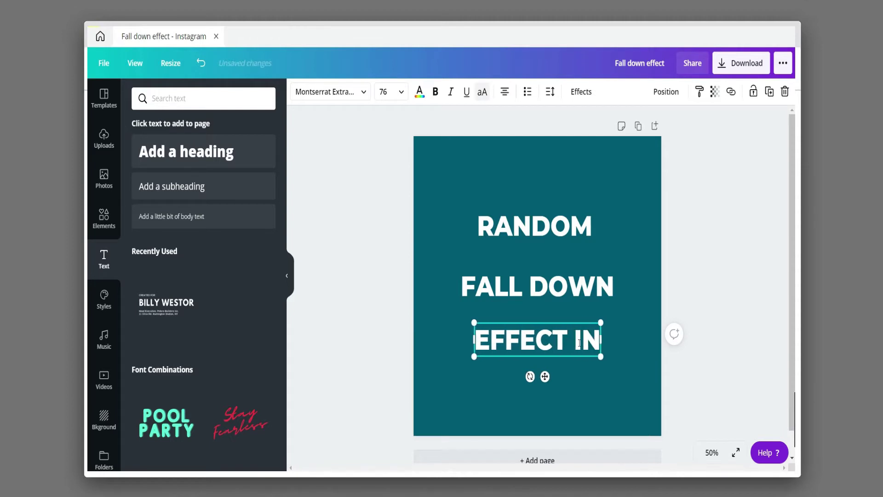
- Enlarge RANDOM to size 101 and stack FALL DOWN and EFFECT IN tightly beneath it
drag(530, 216, 529, 194)
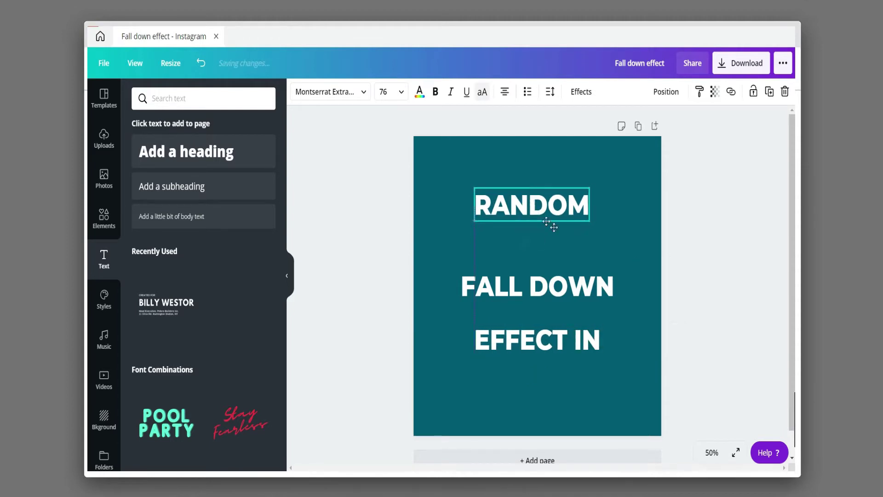
drag(592, 220, 616, 230)
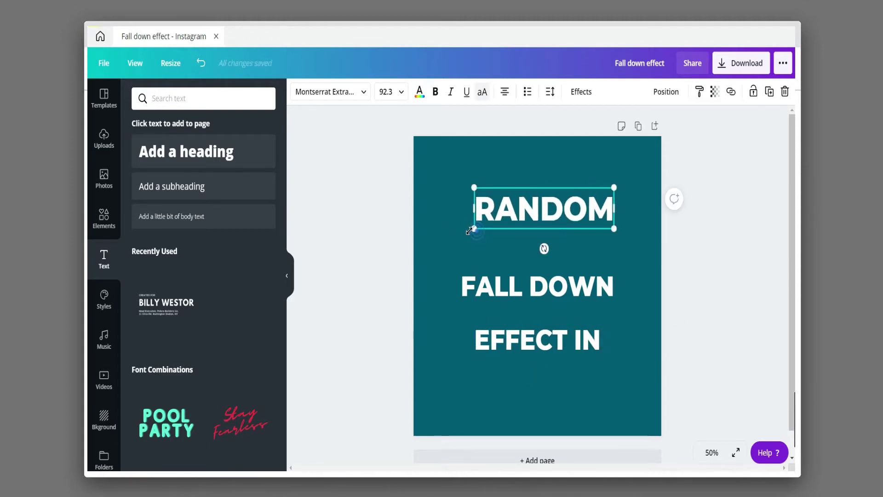
drag(474, 229, 461, 233)
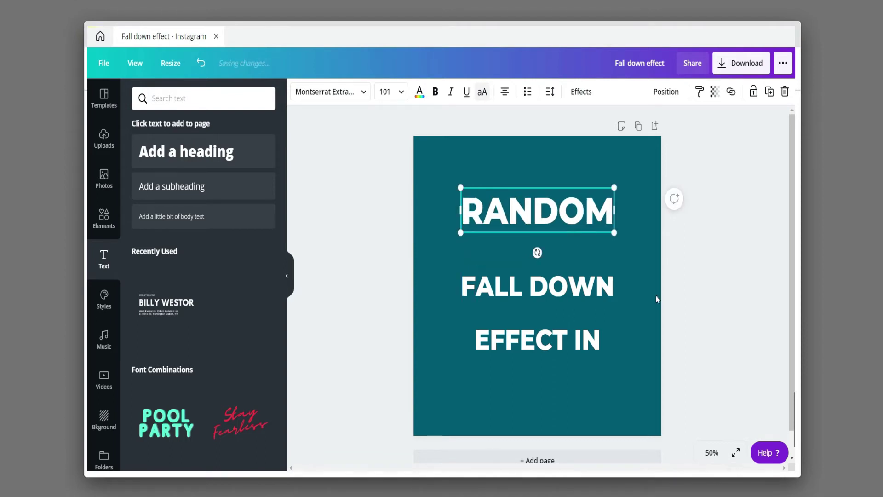
click(648, 314)
drag(566, 281, 565, 244)
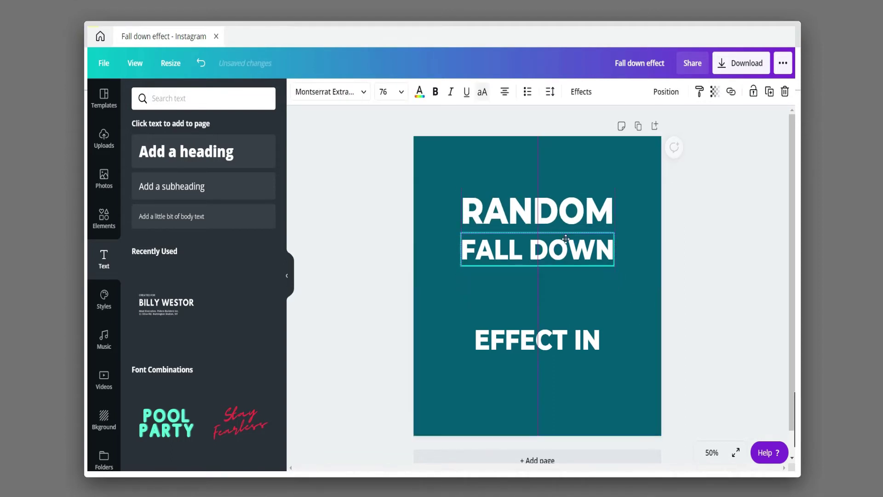
drag(558, 339, 546, 283)
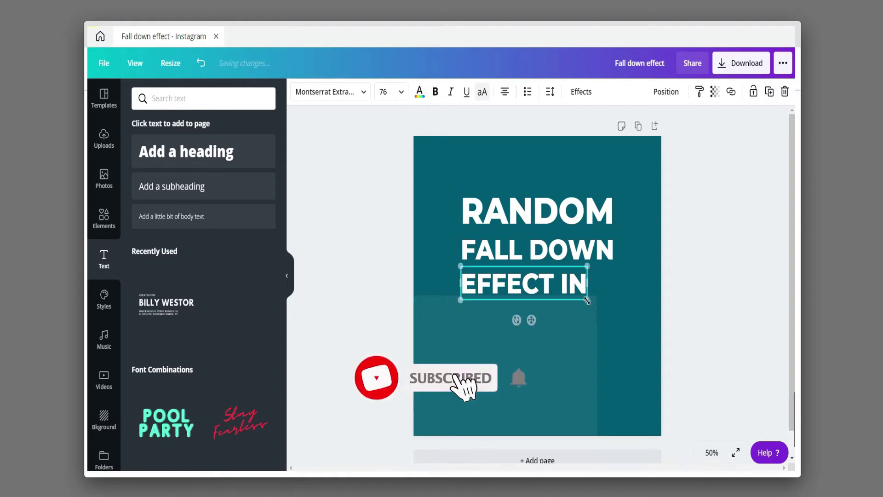
drag(590, 300, 615, 311)
click(550, 332)
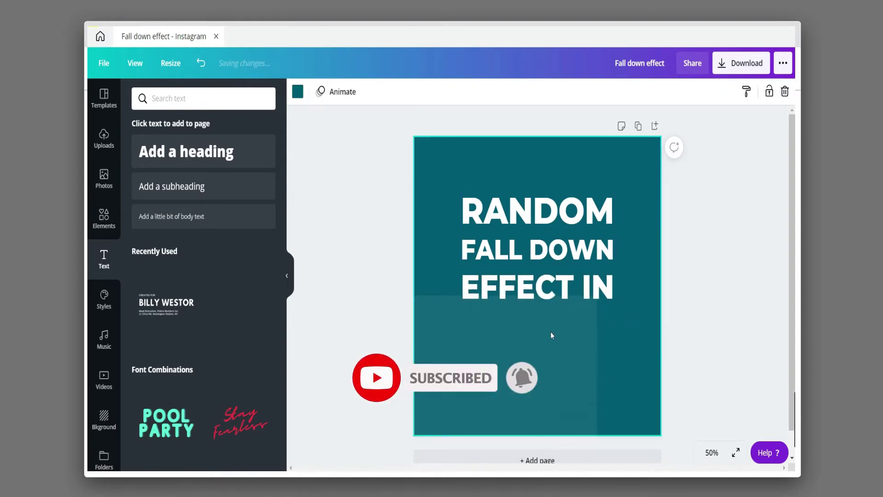
click(100, 217)
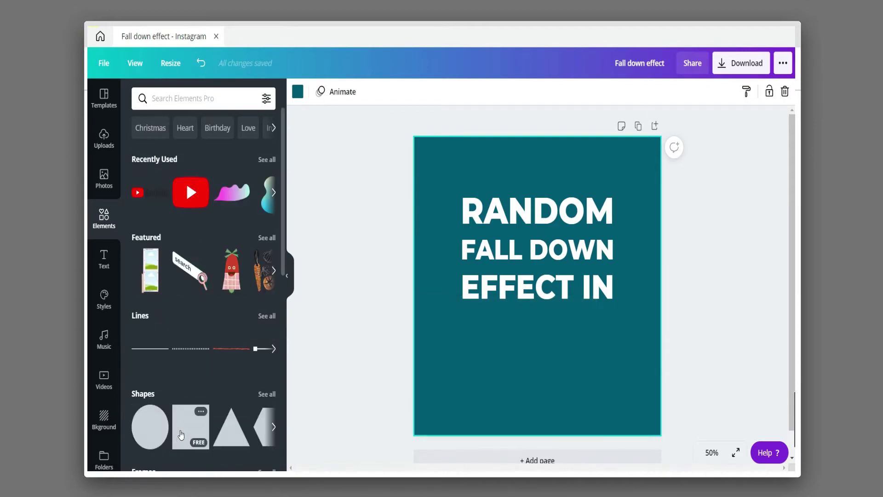
- Fit a white square behind EFFECT IN as a band matching the word's width
click(181, 435)
click(557, 339)
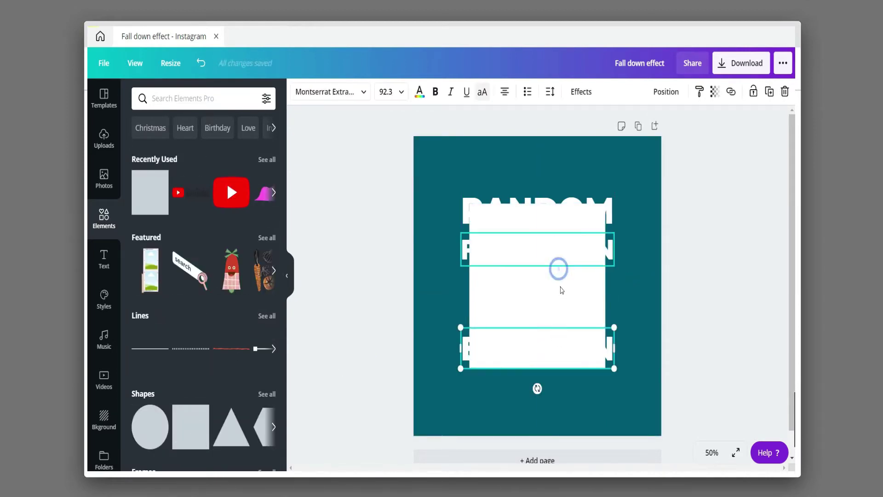
click(419, 94)
click(550, 309)
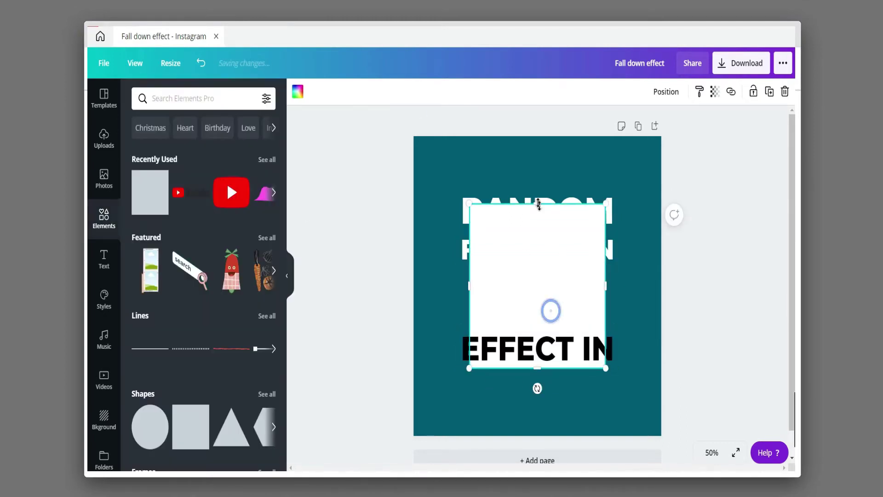
drag(529, 198, 530, 333)
drag(469, 347, 460, 347)
drag(606, 349, 615, 350)
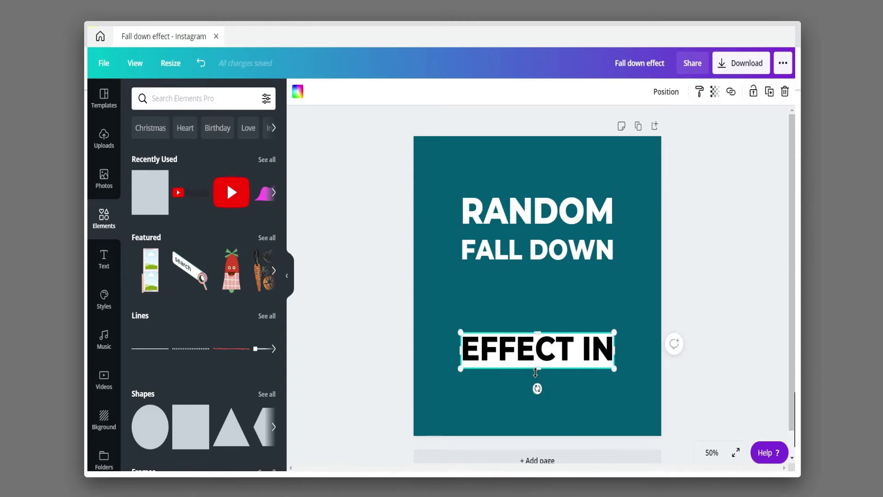
drag(536, 372, 535, 366)
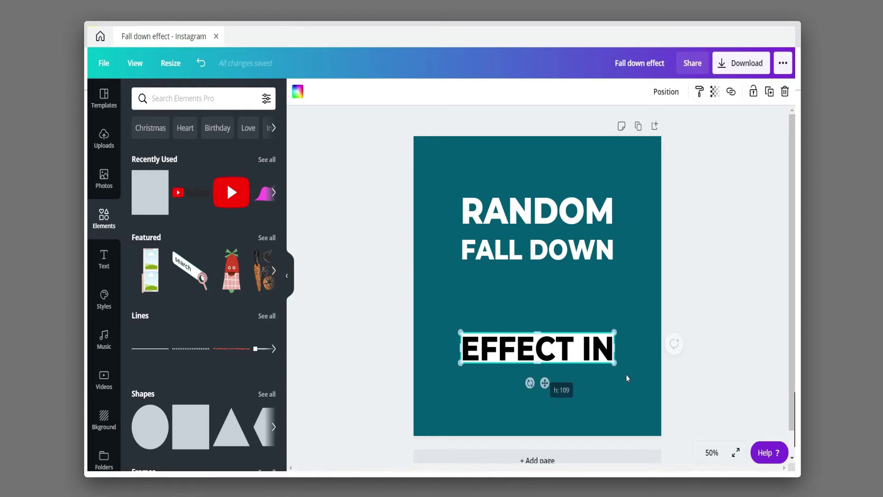
click(626, 374)
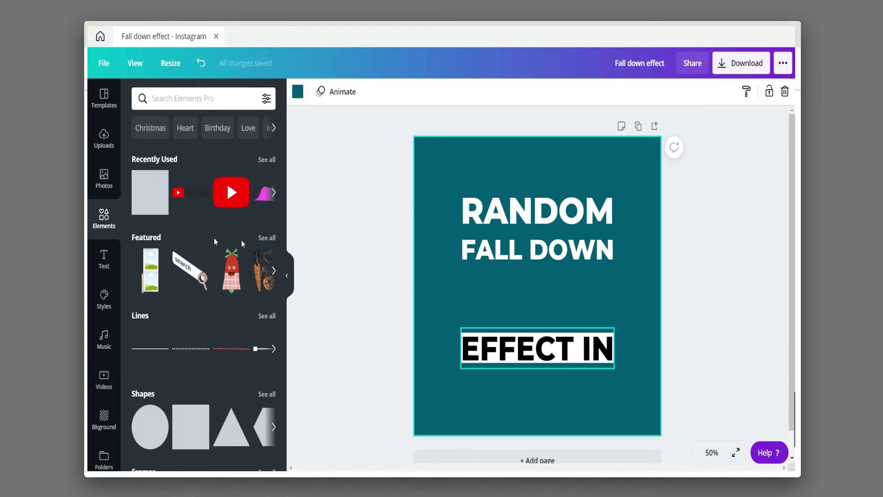
- Add a grey rectangle and make the FALL DOWN text black
click(150, 192)
click(537, 246)
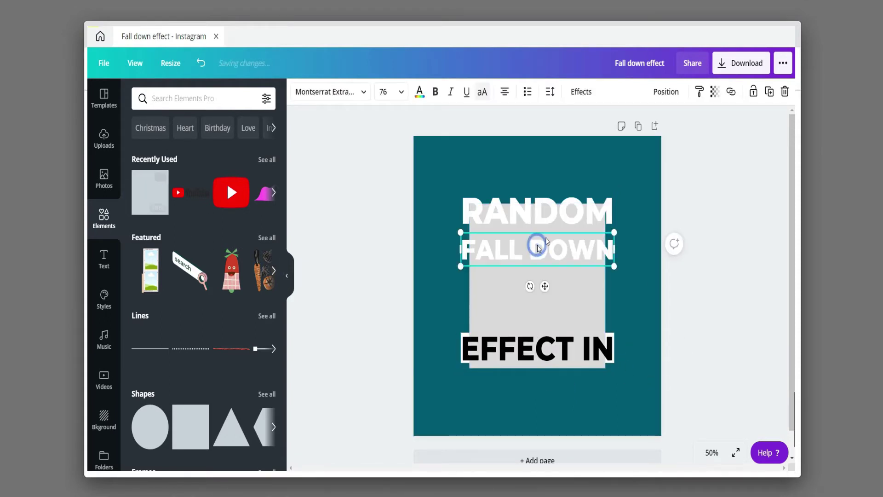
click(418, 91)
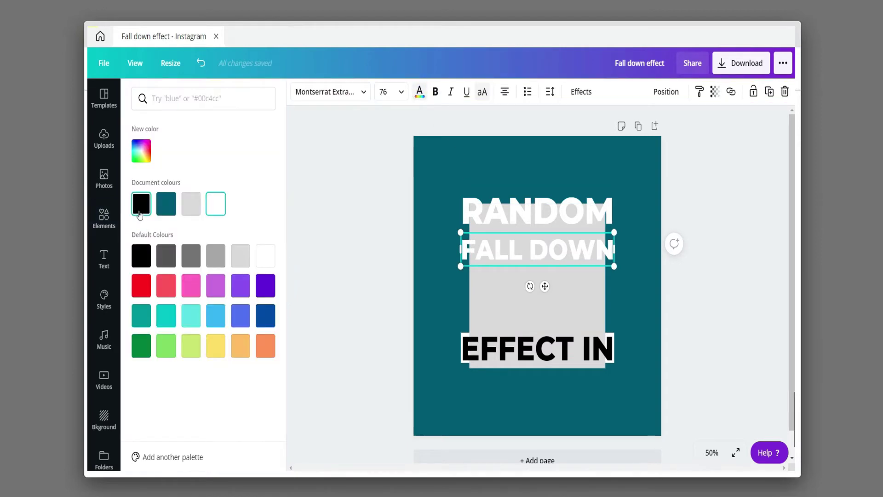
click(217, 209)
click(141, 204)
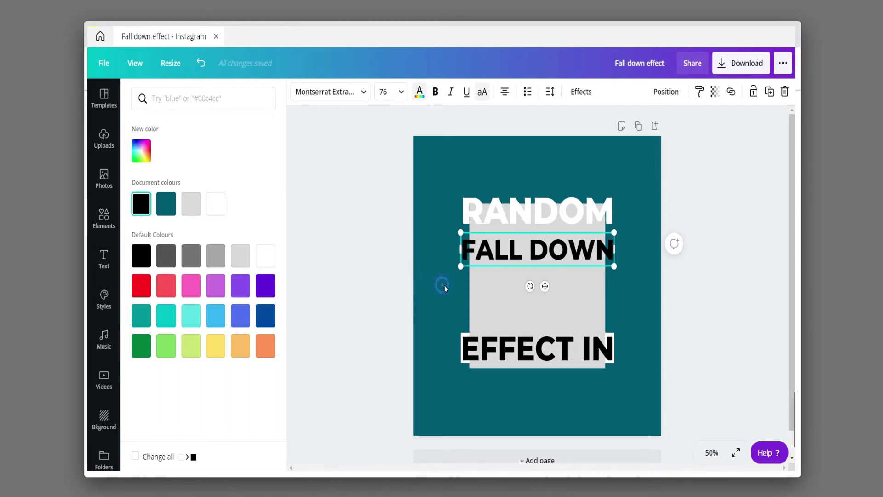
- Resize the rectangle into a band behind FALL DOWN and colour it white
click(492, 291)
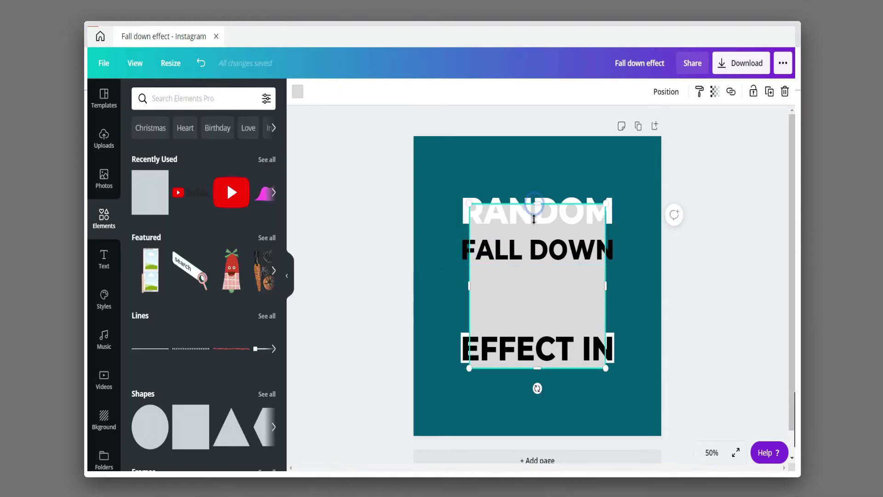
drag(534, 219, 555, 238)
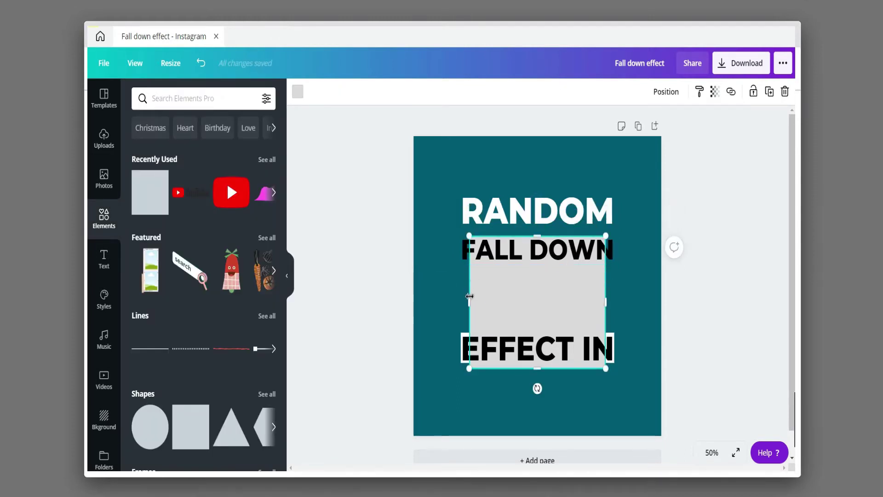
drag(470, 296, 461, 298)
drag(606, 300, 618, 299)
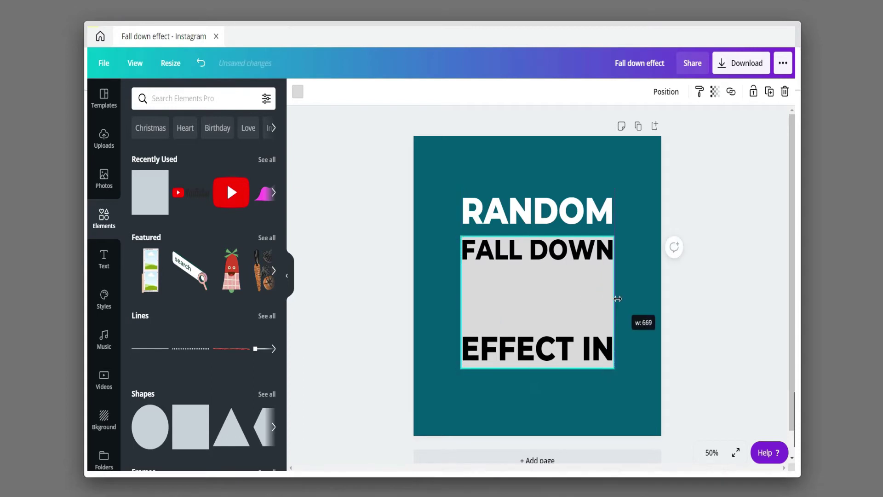
drag(537, 371, 537, 266)
click(297, 91)
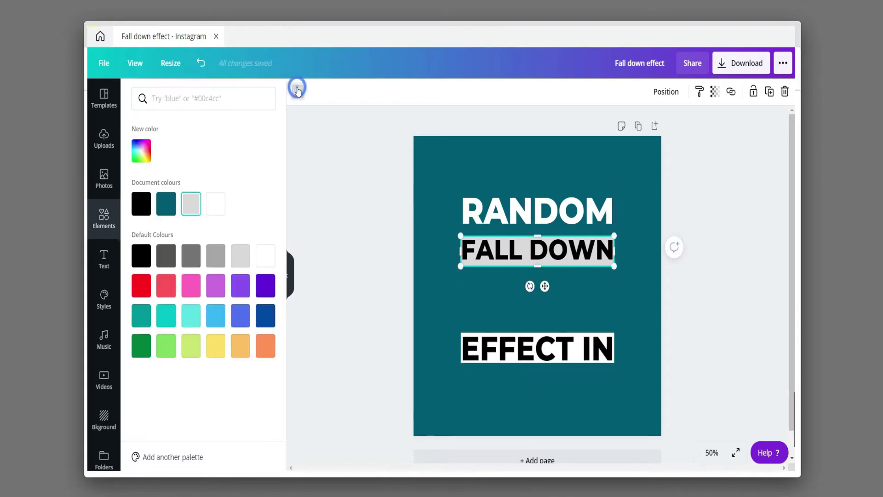
click(260, 256)
drag(537, 263, 536, 262)
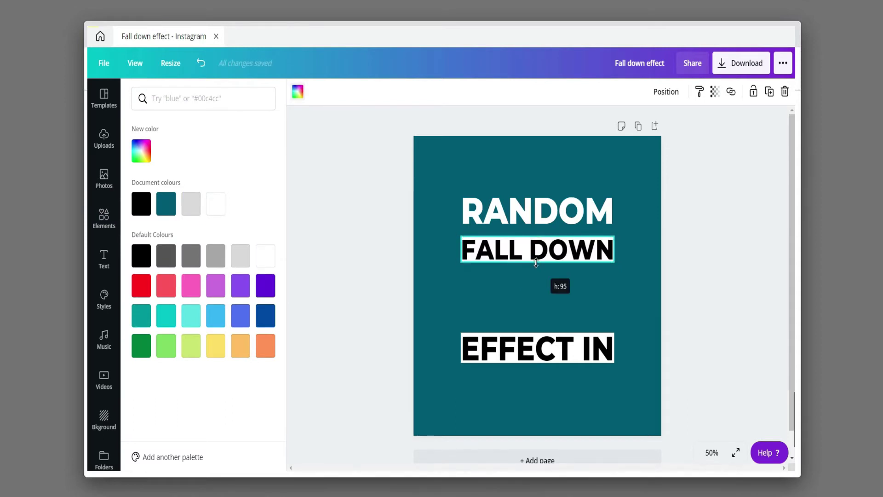
click(522, 315)
click(150, 193)
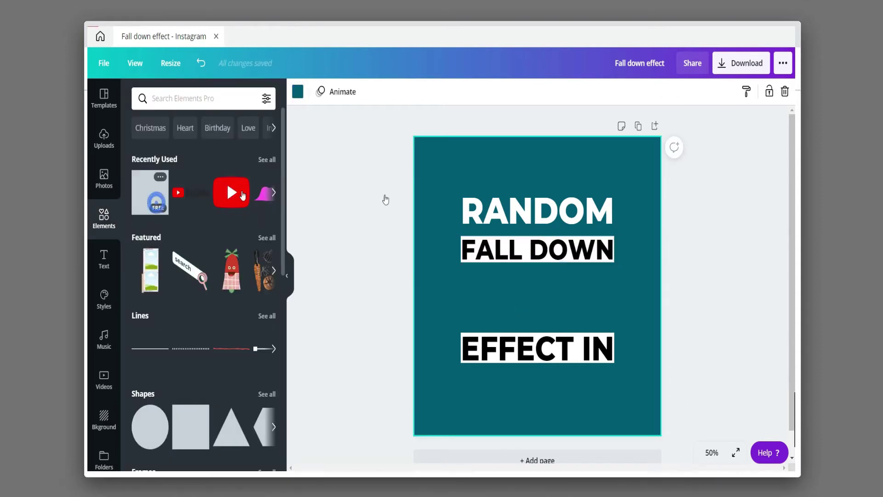
- Make RANDOM black and shrink a grey square into a band behind it
drag(534, 324, 532, 308)
click(537, 211)
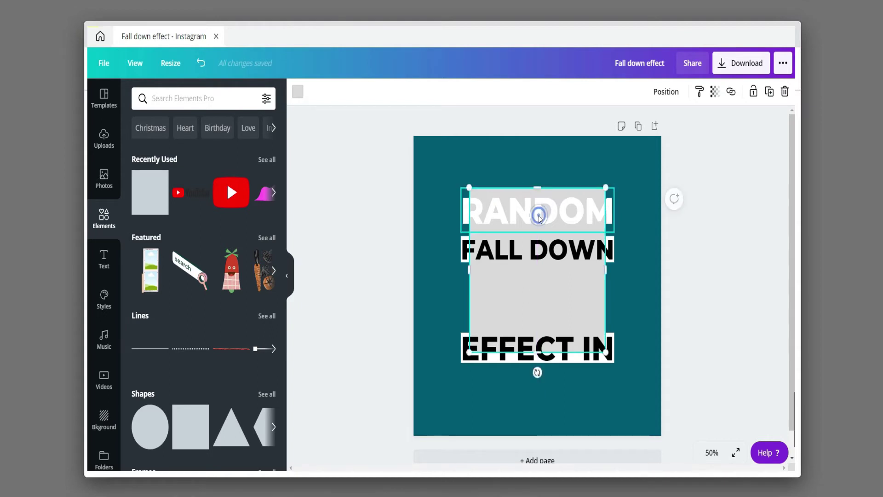
click(416, 94)
click(140, 203)
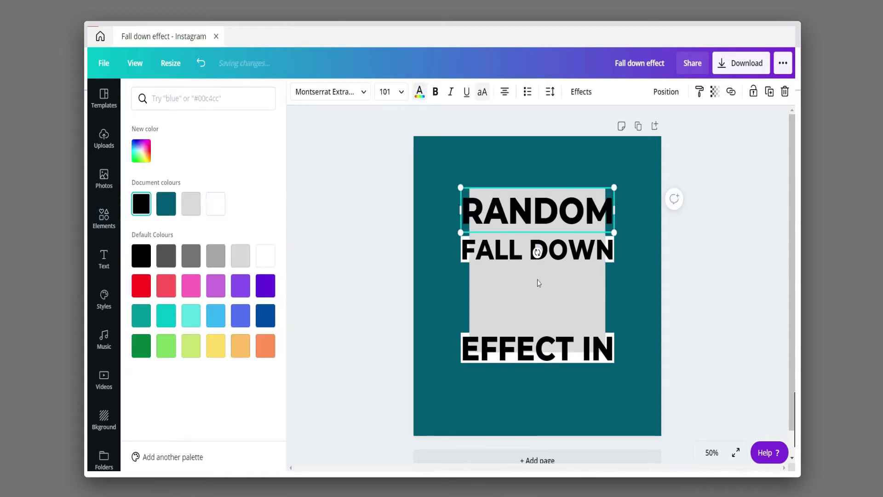
click(534, 283)
drag(537, 352, 534, 229)
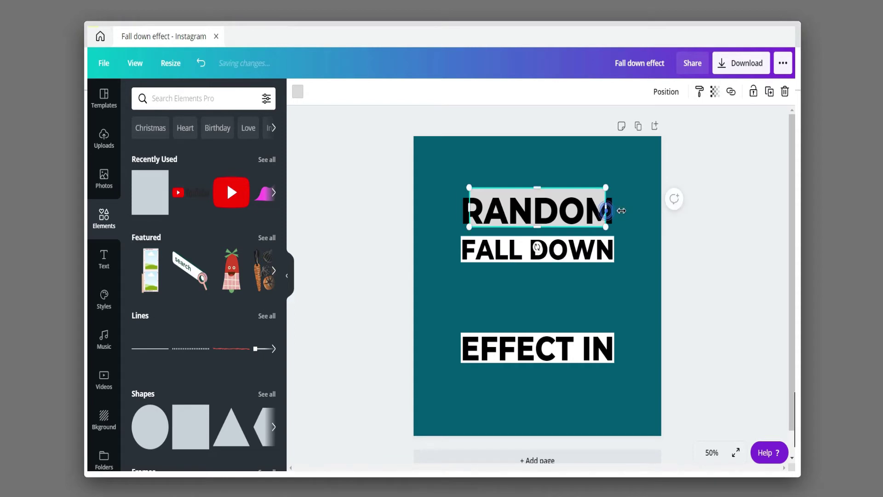
drag(621, 210, 614, 210)
drag(470, 207, 461, 207)
drag(543, 188, 543, 191)
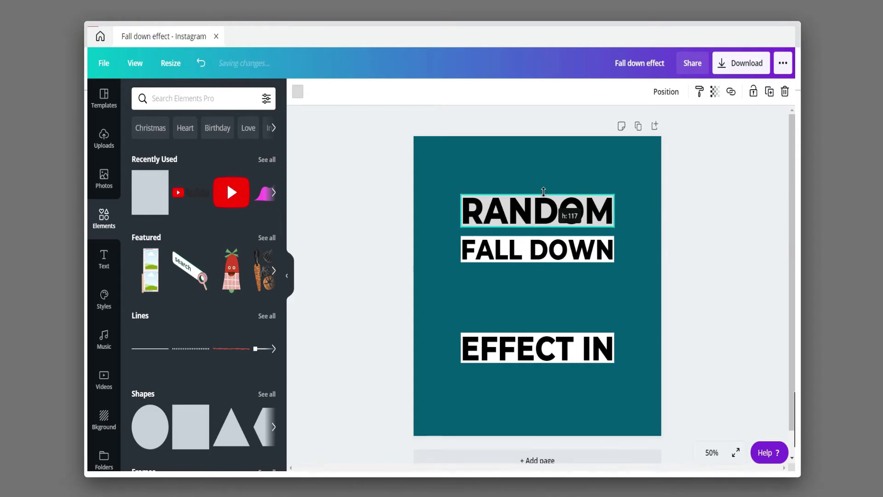
- Colour RANDOM's band white, centre the word on it, and lower FALL DOWN
click(575, 210)
drag(646, 210, 606, 207)
click(606, 207)
click(298, 92)
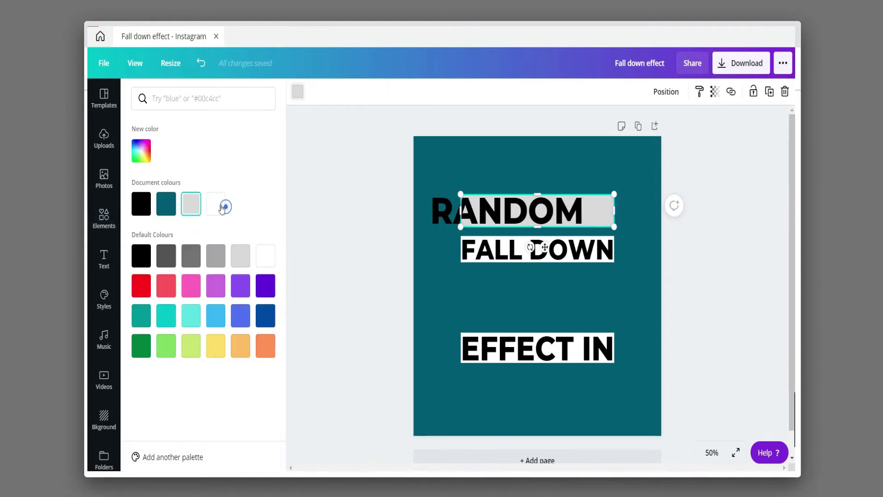
click(216, 204)
drag(458, 198, 533, 203)
click(572, 170)
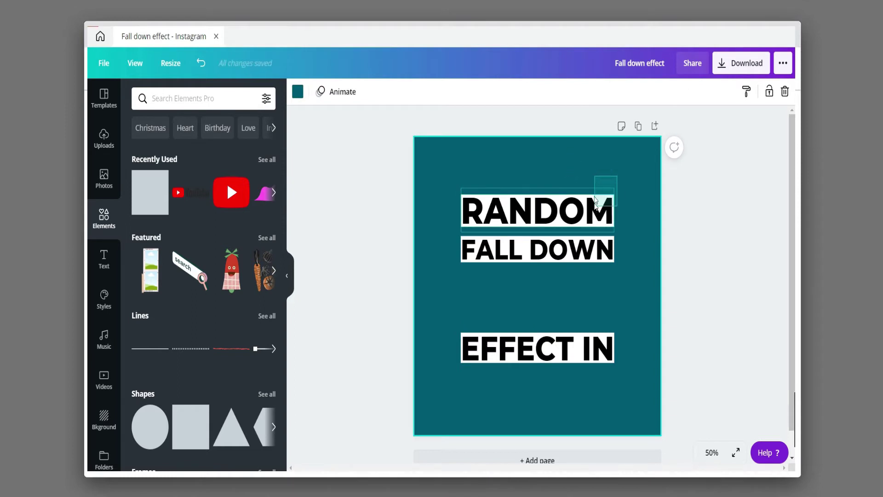
drag(620, 281, 589, 291)
click(590, 250)
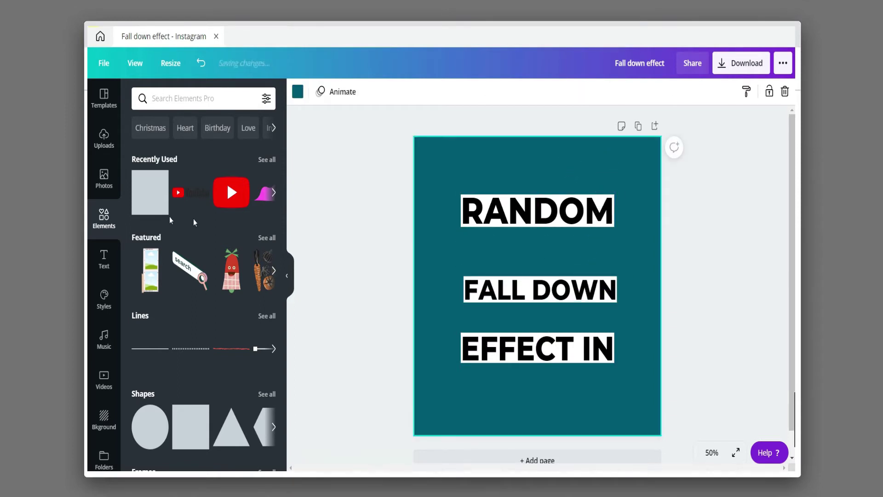
- Place the uploaded shadow-line image under RANDOM, fit its width, and group them
click(104, 137)
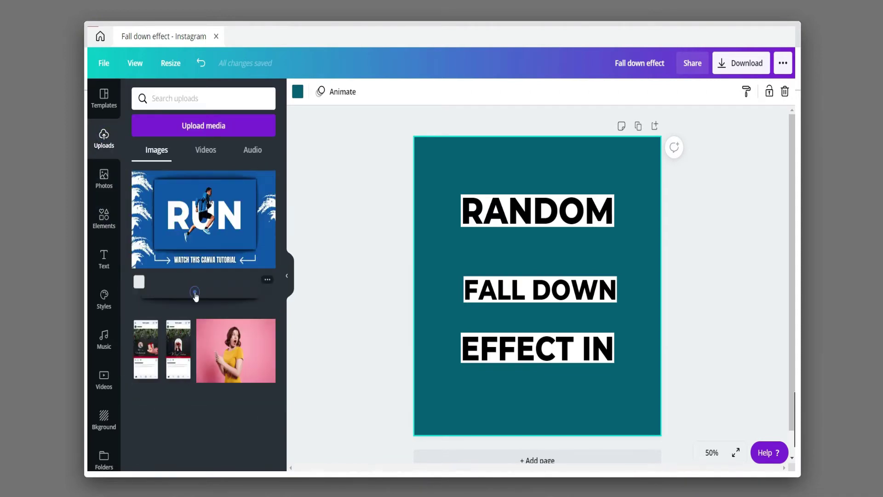
click(195, 295)
drag(558, 282, 540, 219)
drag(592, 221, 621, 219)
drag(549, 231, 549, 231)
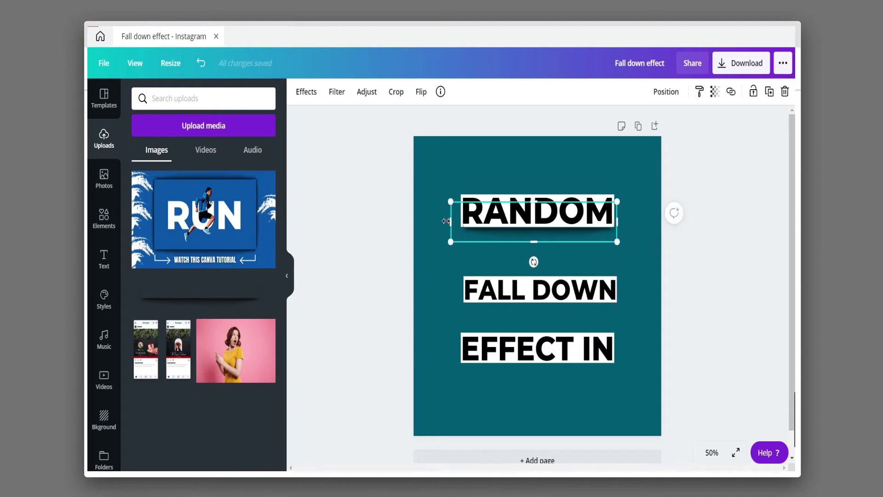
drag(455, 222, 455, 243)
click(640, 231)
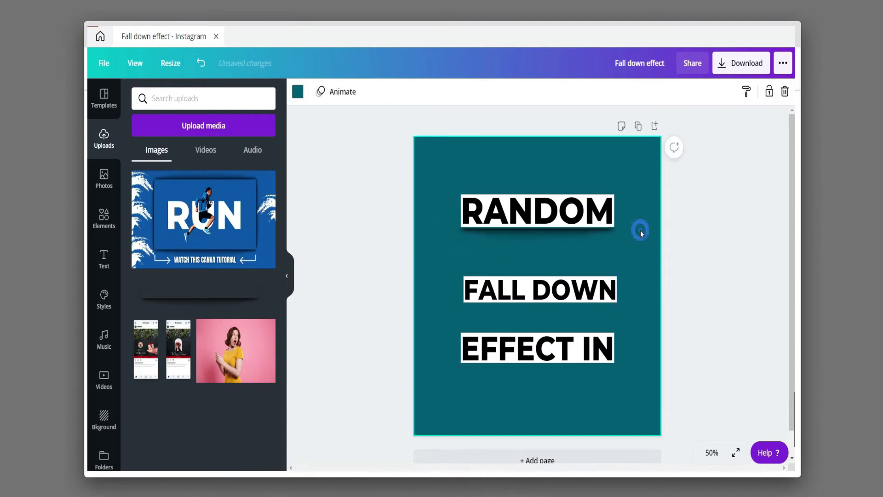
click(605, 233)
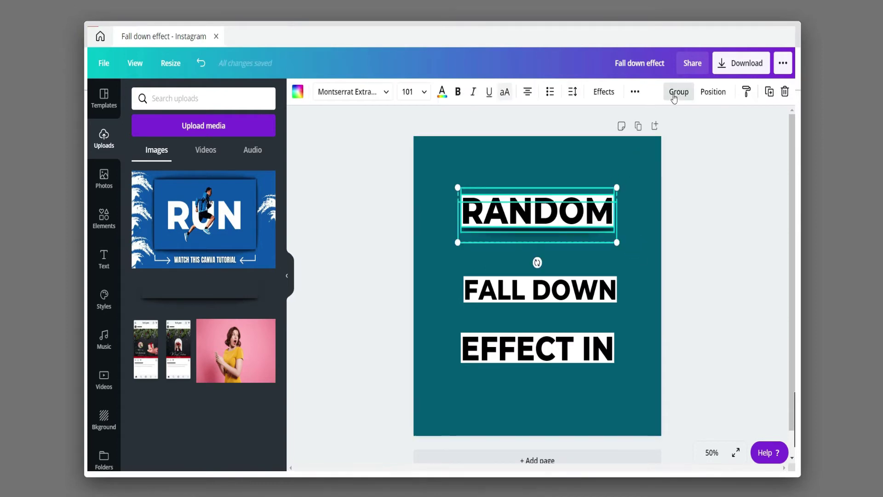
click(673, 94)
click(306, 226)
- Place another shadow-line image under FALL DOWN and trim it to the band's width
click(204, 299)
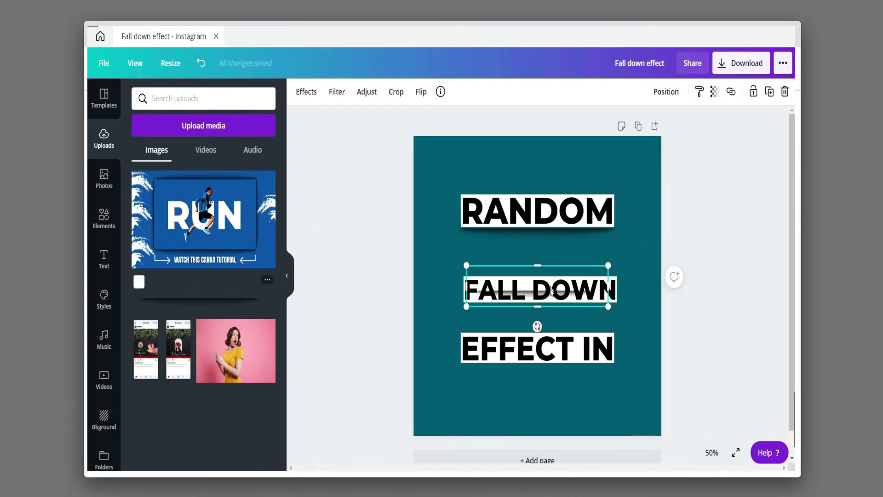
mouse_move(550, 290)
mouse_down()
mouse_move(525, 307)
mouse_move(536, 300)
mouse_up()
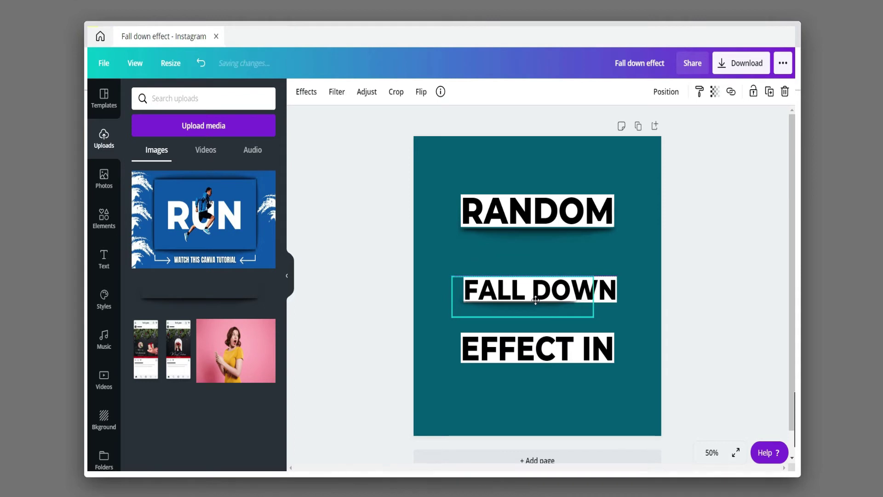
drag(615, 329, 643, 337)
click(598, 306)
drag(598, 306, 598, 302)
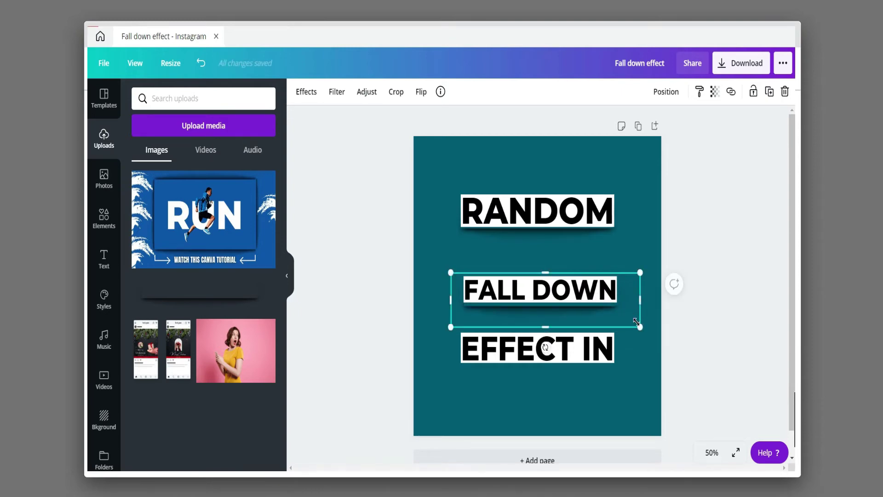
drag(641, 327, 635, 325)
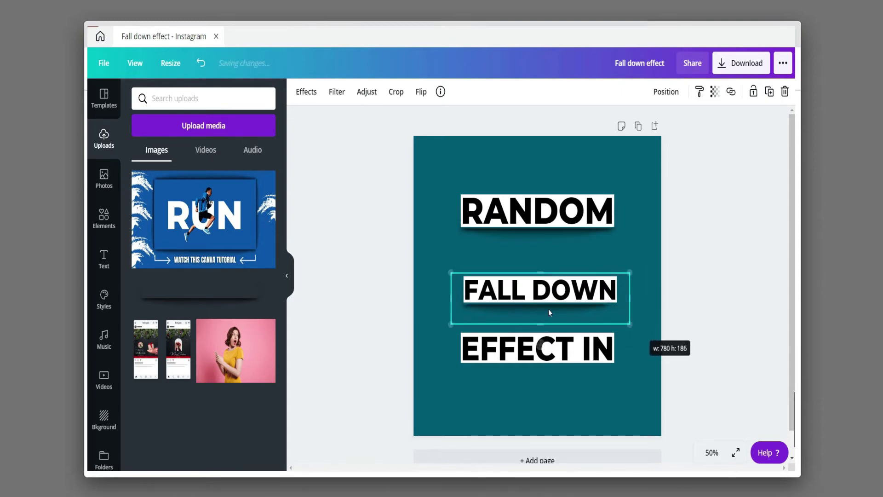
drag(552, 311, 552, 309)
drag(638, 327, 642, 327)
drag(638, 296, 617, 296)
drag(452, 305, 463, 307)
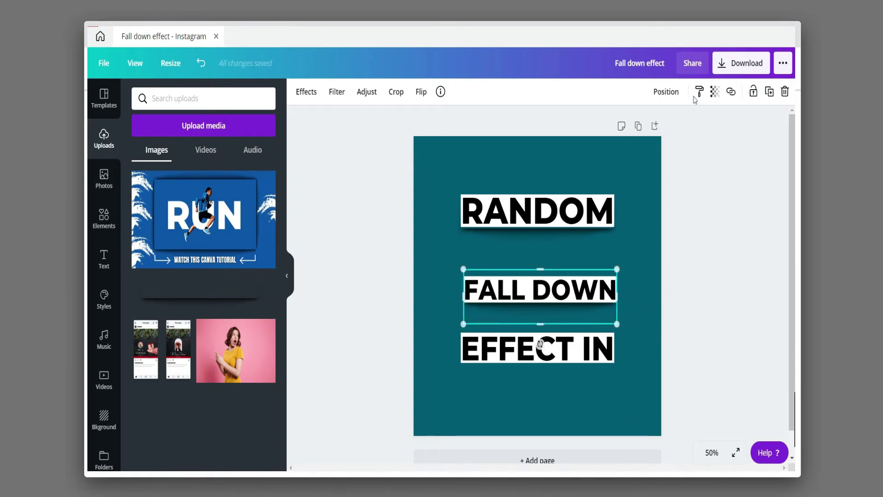
click(639, 321)
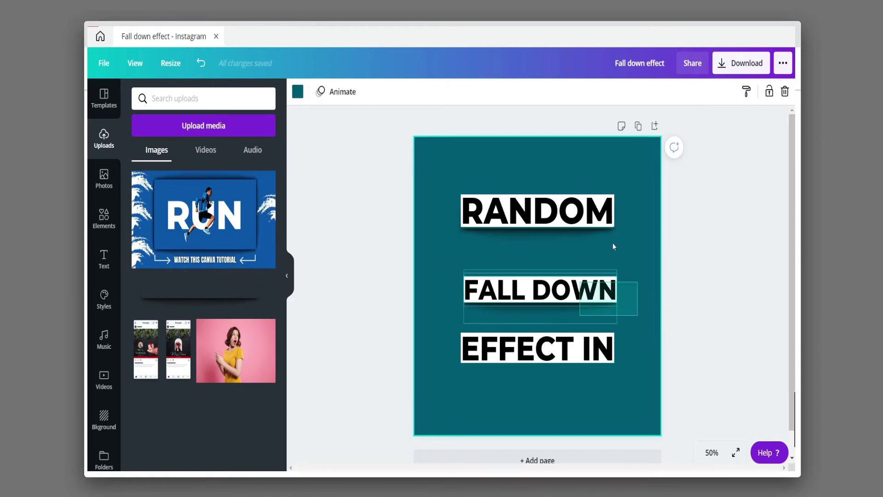
- Group FALL DOWN with its shadow and drop a third shadow beneath EFFECT IN
drag(611, 246, 455, 329)
key(ctrl+g)
click(700, 221)
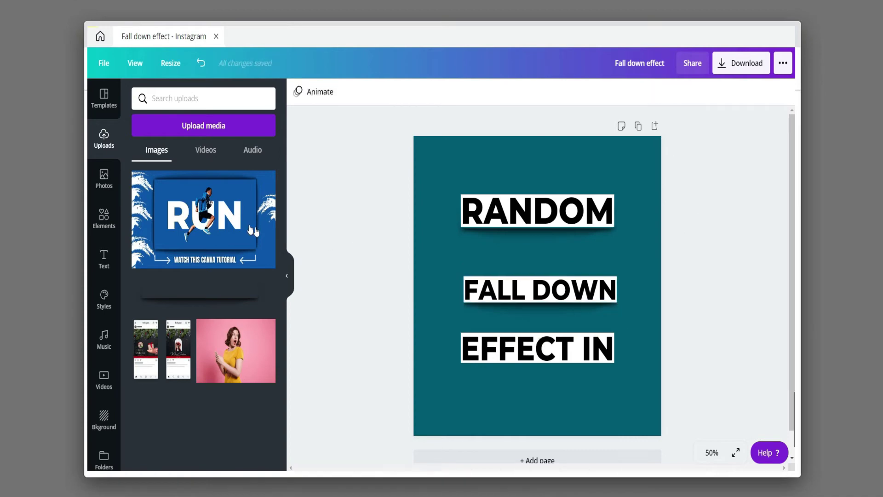
click(244, 308)
drag(579, 291, 637, 399)
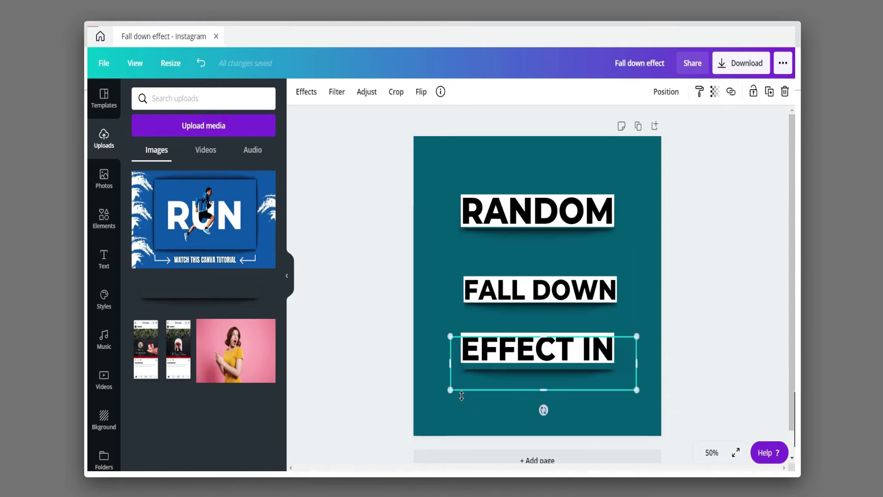
- Trim the shadow to EFFECT IN's width, tuck it under the word, and group them
drag(444, 393, 446, 394)
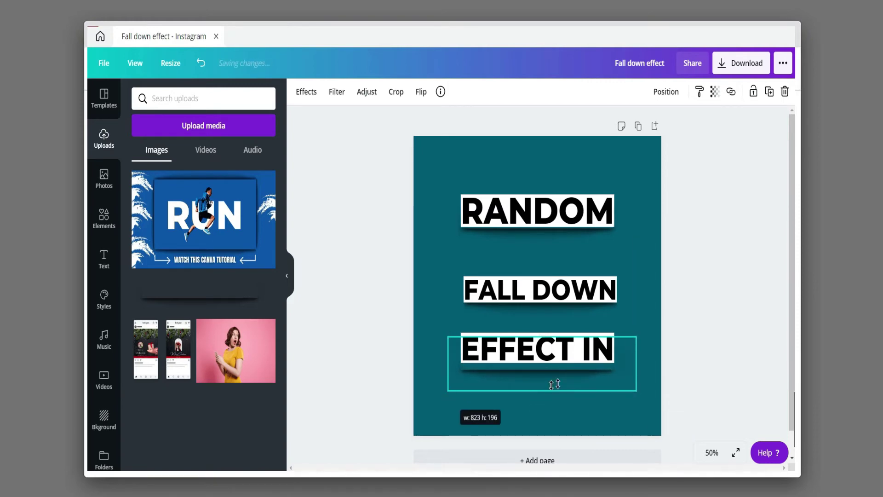
drag(555, 384, 564, 356)
drag(638, 377, 591, 356)
drag(463, 362, 464, 362)
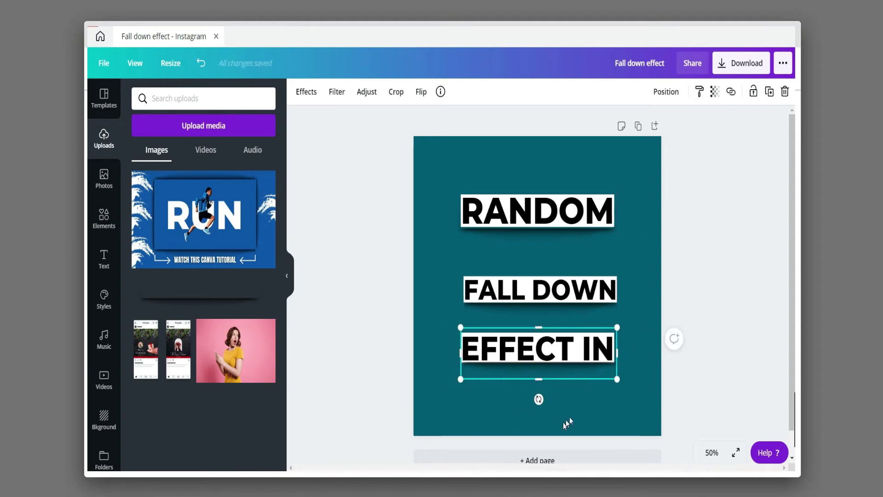
click(588, 414)
click(583, 364)
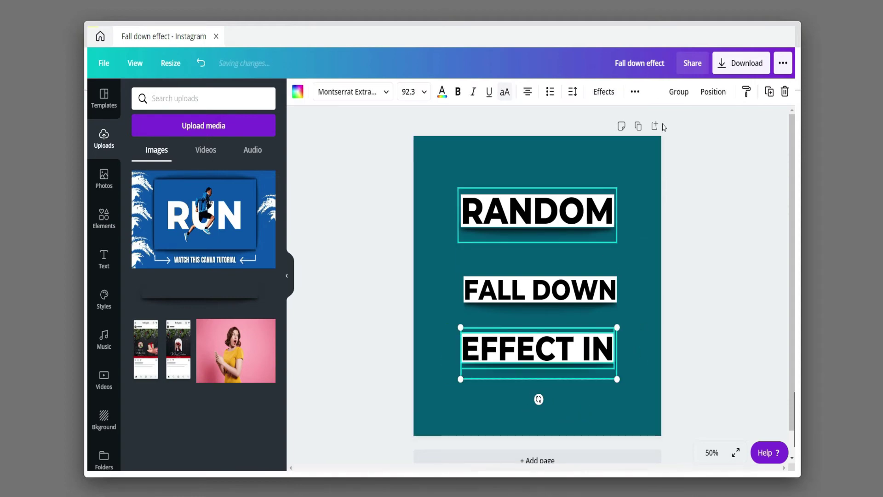
click(679, 92)
click(645, 352)
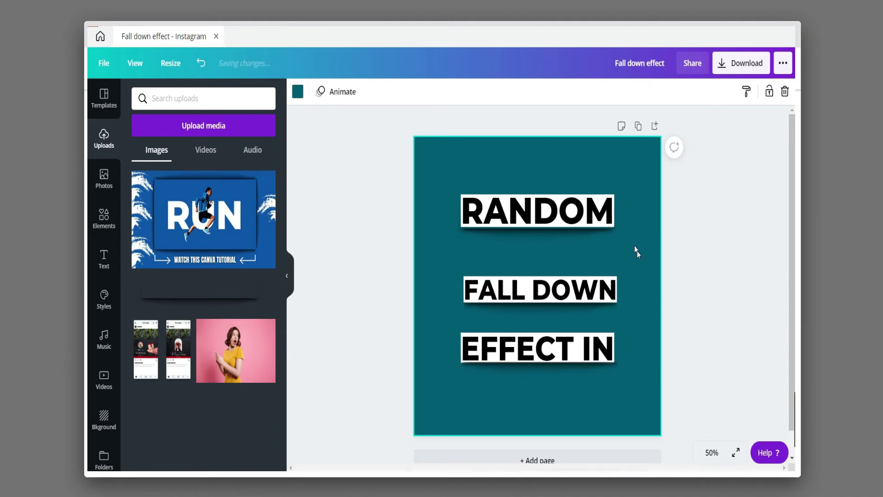
click(541, 216)
- Tilt RANDOM about -3° and tuck FALL DOWN under it, sent to back
drag(541, 217, 545, 218)
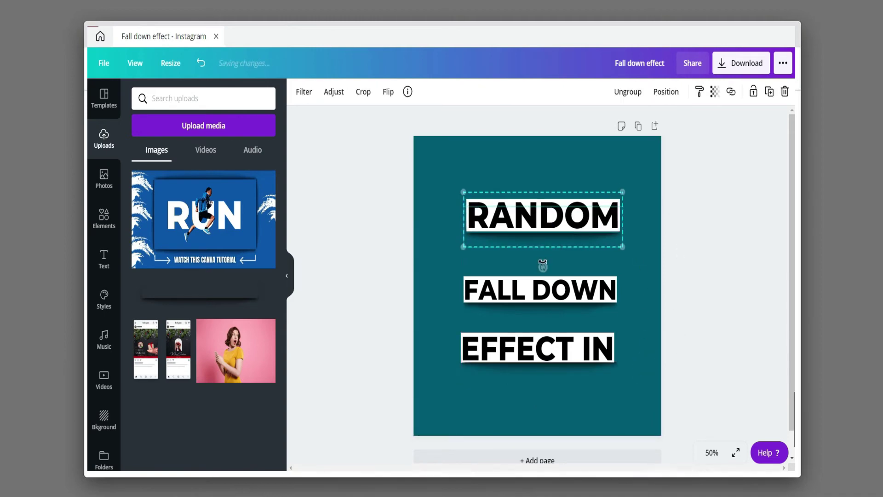
mouse_move(543, 265)
mouse_down()
mouse_move(571, 295)
mouse_move(545, 276)
mouse_up()
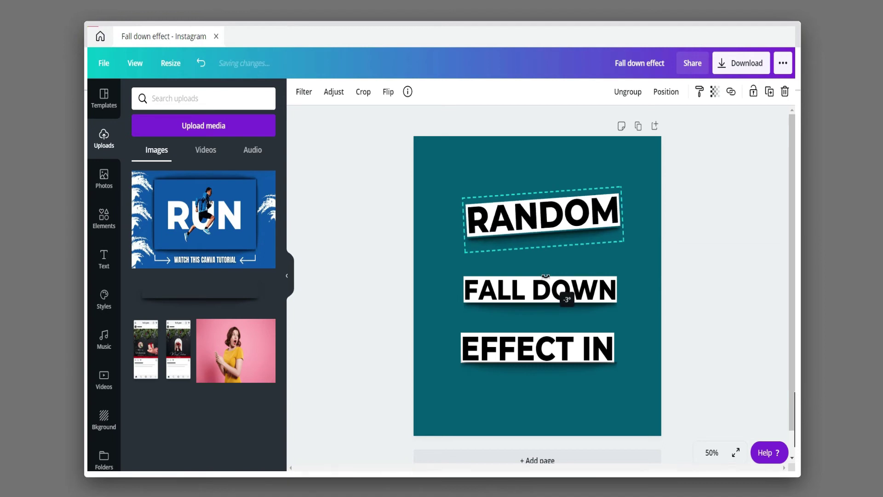
click(545, 286)
drag(537, 341, 562, 371)
drag(538, 300, 541, 263)
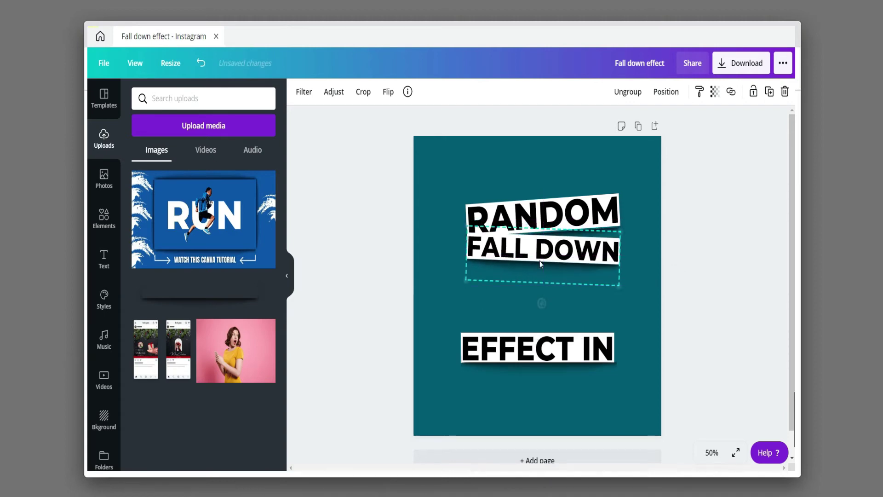
right_click(555, 280)
click(598, 325)
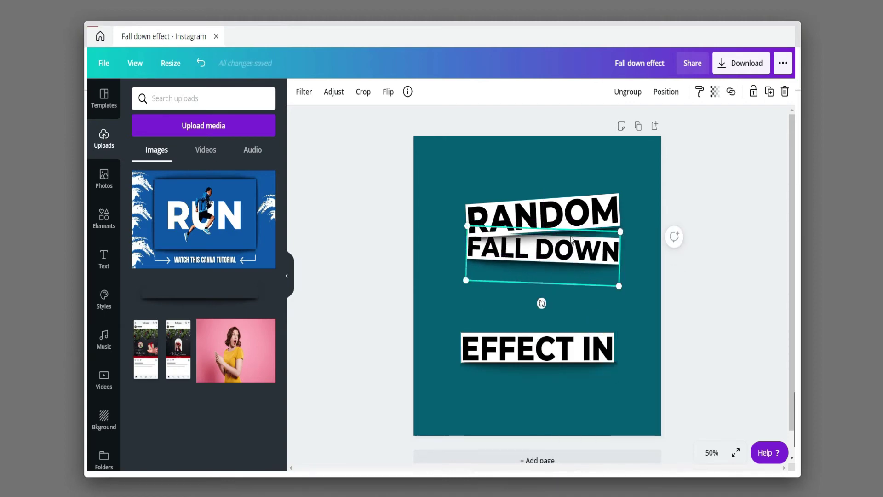
drag(580, 265, 579, 266)
- Move EFFECT IN up against FALL DOWN, tilt it, and send it to back
click(617, 335)
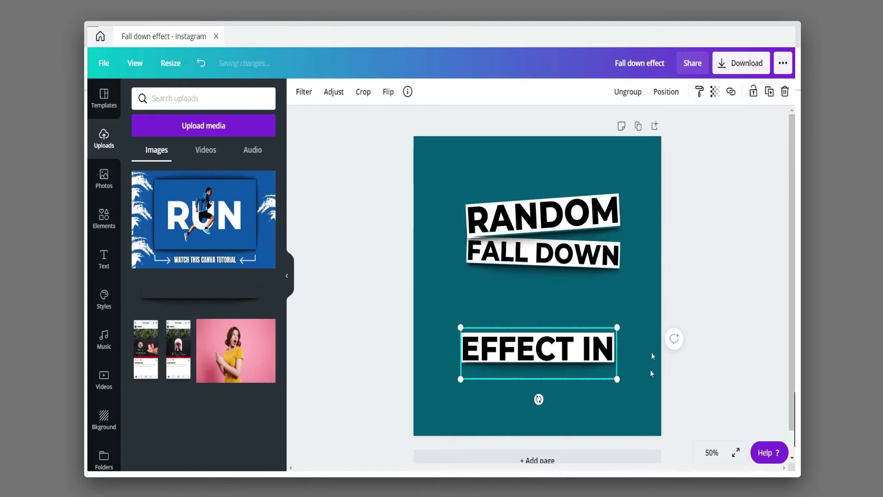
drag(583, 351, 588, 285)
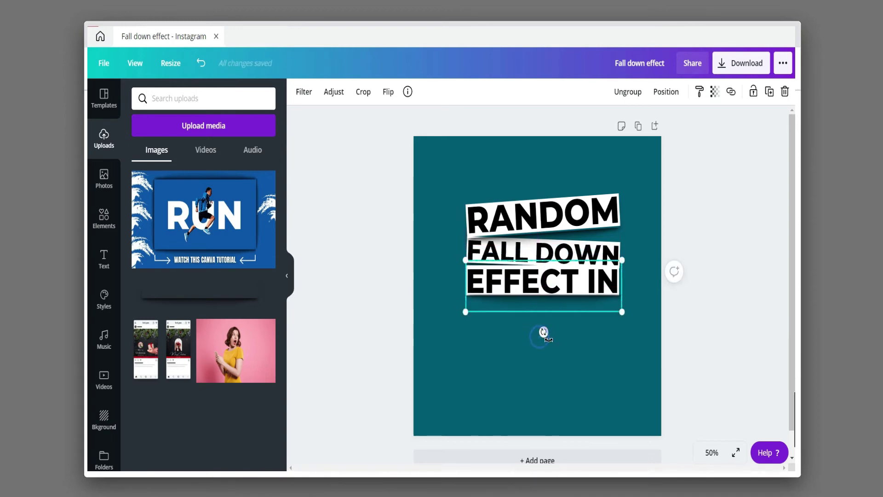
drag(544, 332, 542, 341)
drag(561, 296, 559, 298)
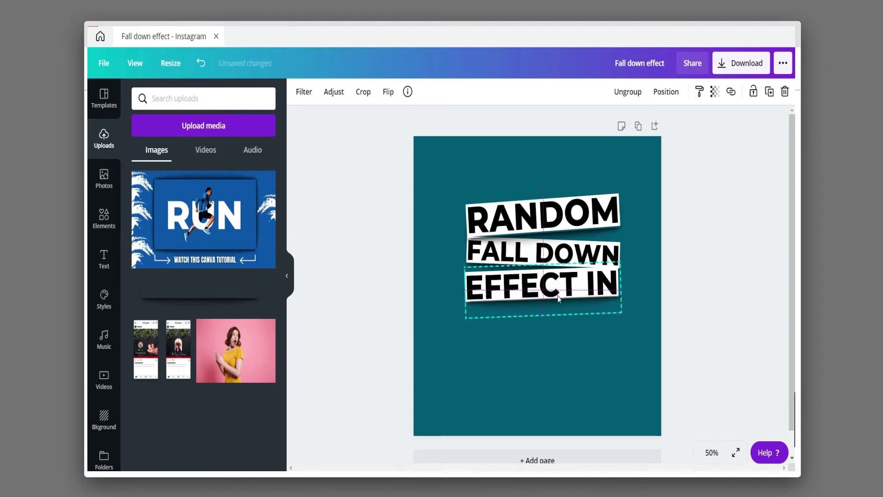
right_click(559, 298)
click(665, 321)
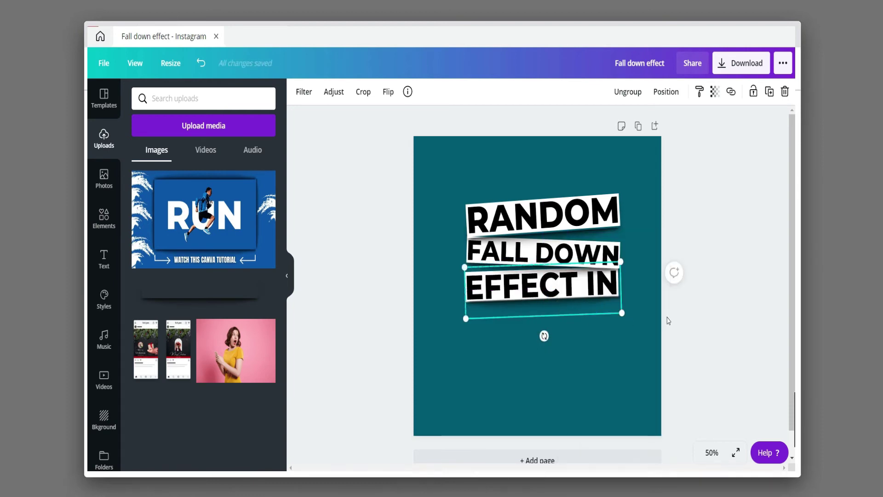
click(630, 360)
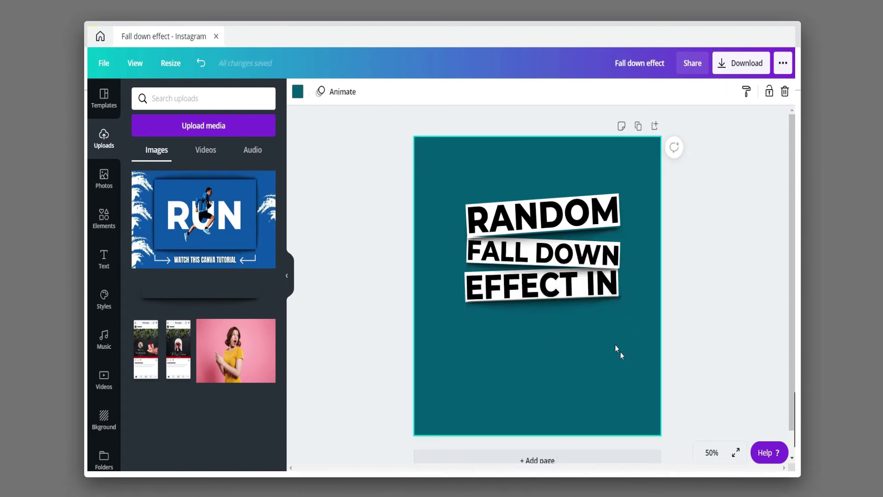
- Tilt the EFFECT IN word group counterclockwise
click(537, 221)
click(609, 261)
click(586, 294)
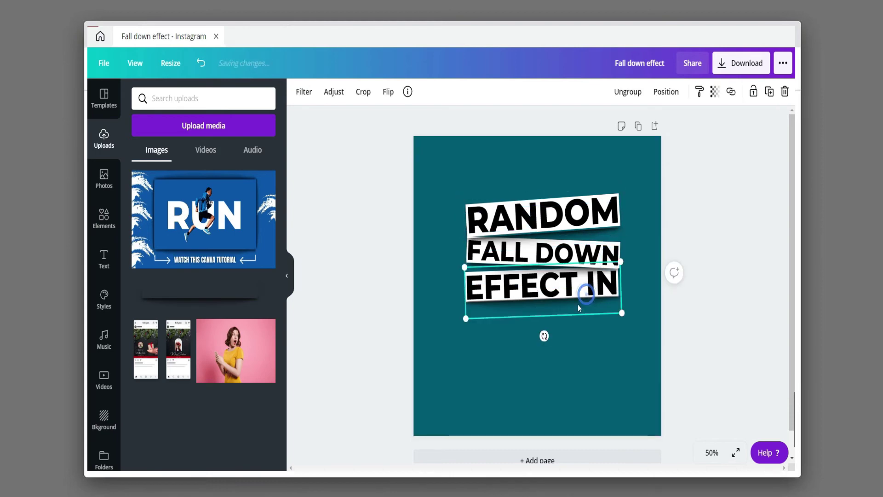
drag(544, 336, 546, 317)
click(542, 317)
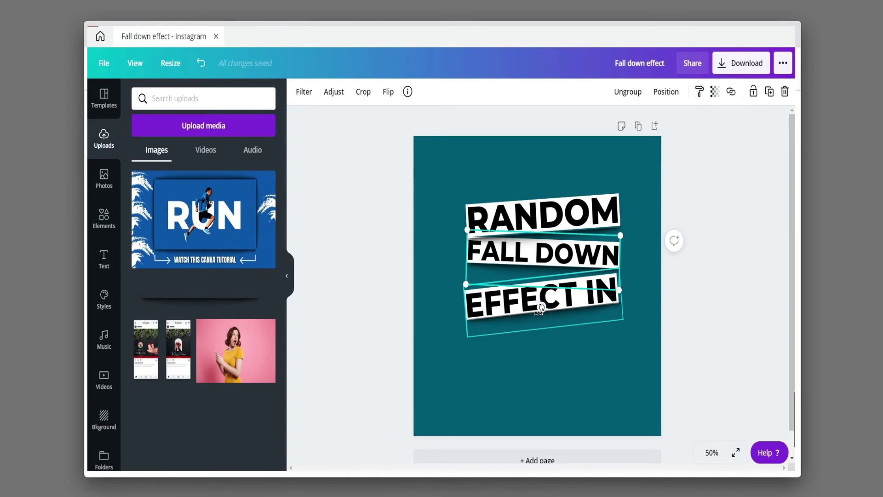
click(649, 261)
- Settle RANDOM's tilt at -3° and tilt EFFECT IN about 5° counterclockwise
click(543, 216)
drag(545, 266, 544, 271)
drag(546, 240, 545, 241)
click(542, 218)
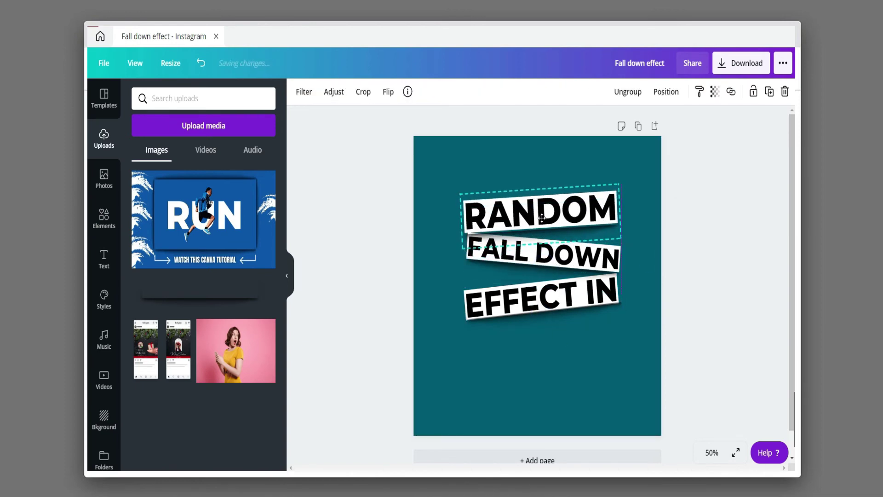
click(656, 291)
click(548, 308)
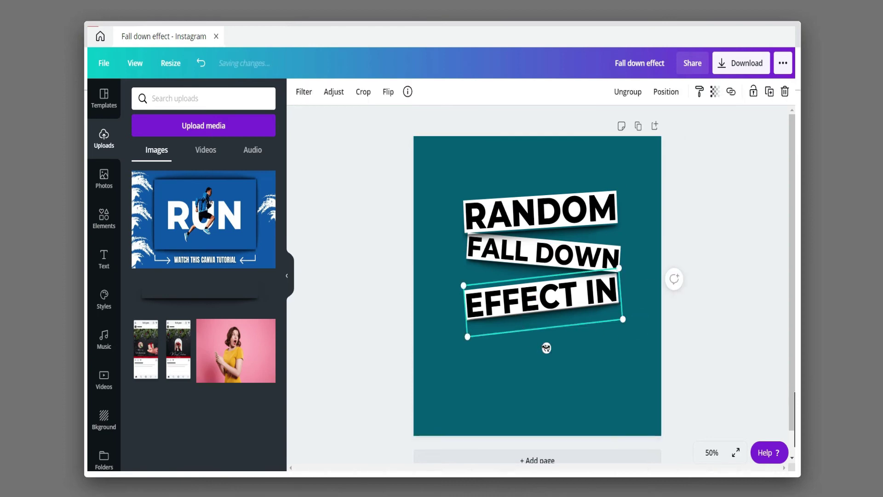
drag(546, 347, 541, 341)
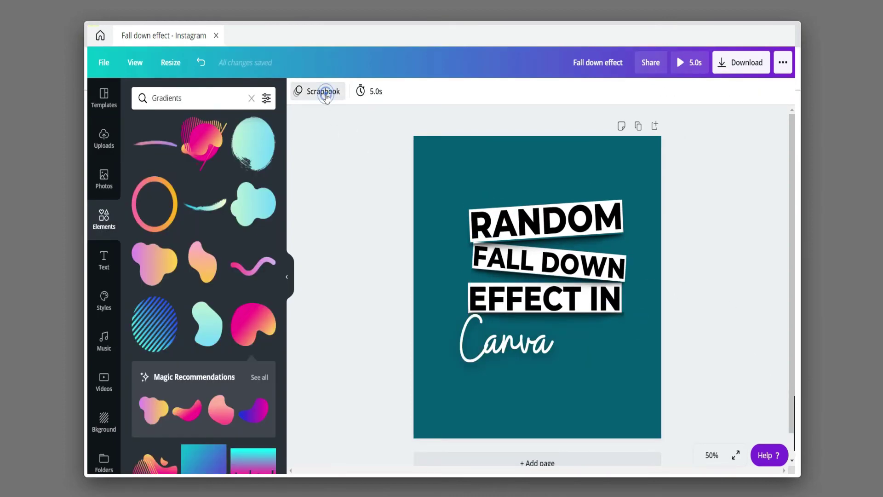
- Preview the Block and Baseline animations, then apply Scrapbook to the page
click(323, 91)
click(213, 134)
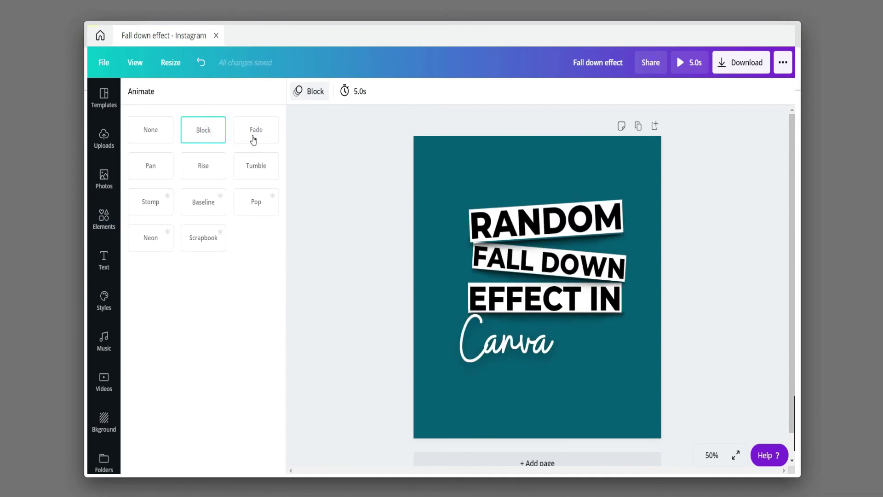
click(198, 208)
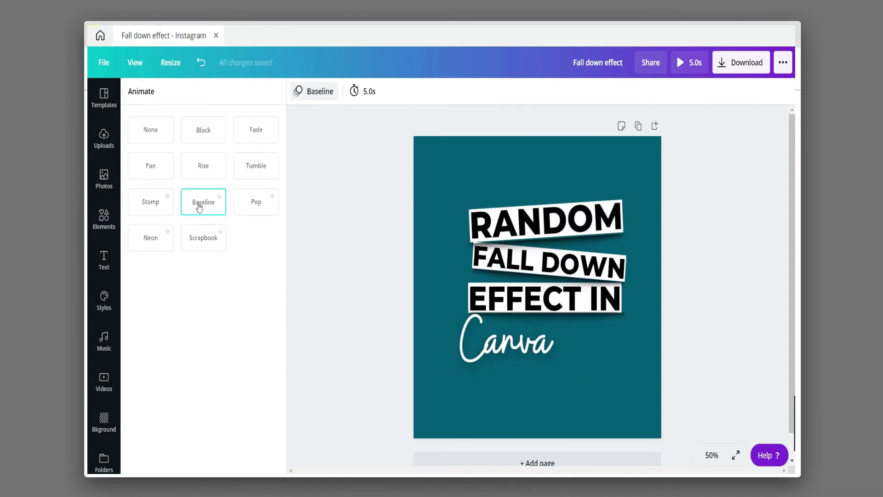
click(201, 234)
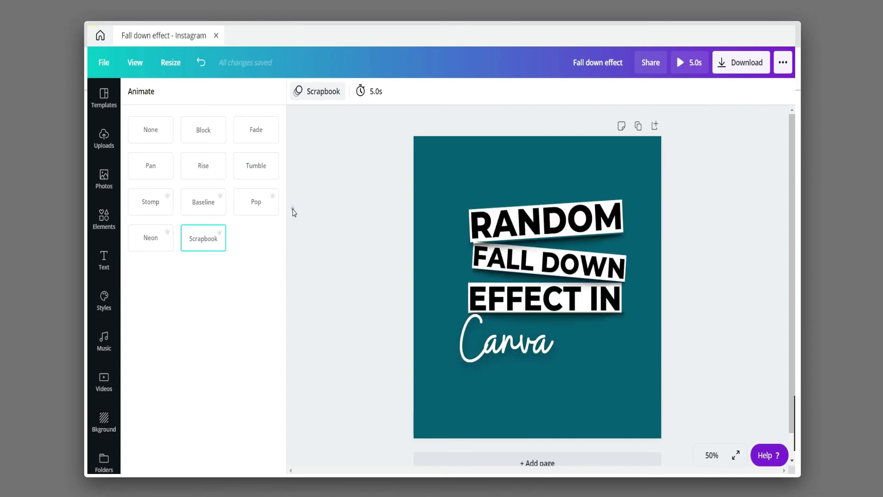
click(291, 211)
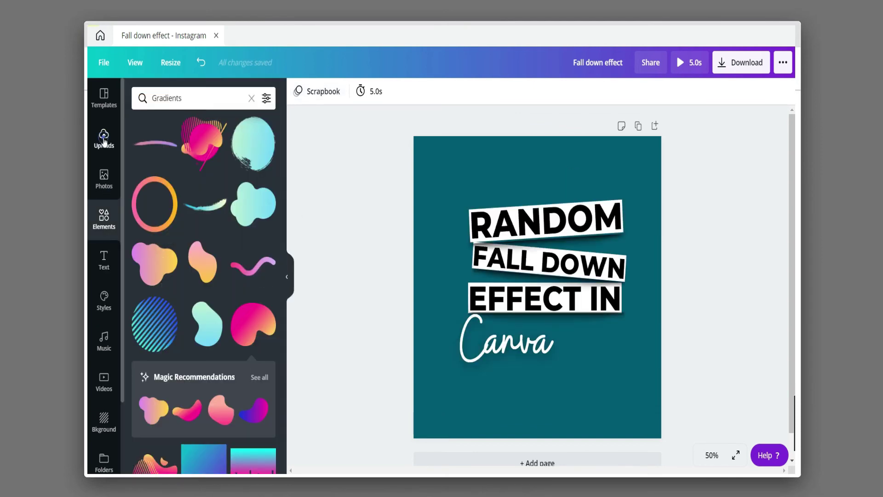
- Add the pink gradient blob and set it rotated along the page's top-left edge
click(104, 138)
click(104, 261)
click(104, 220)
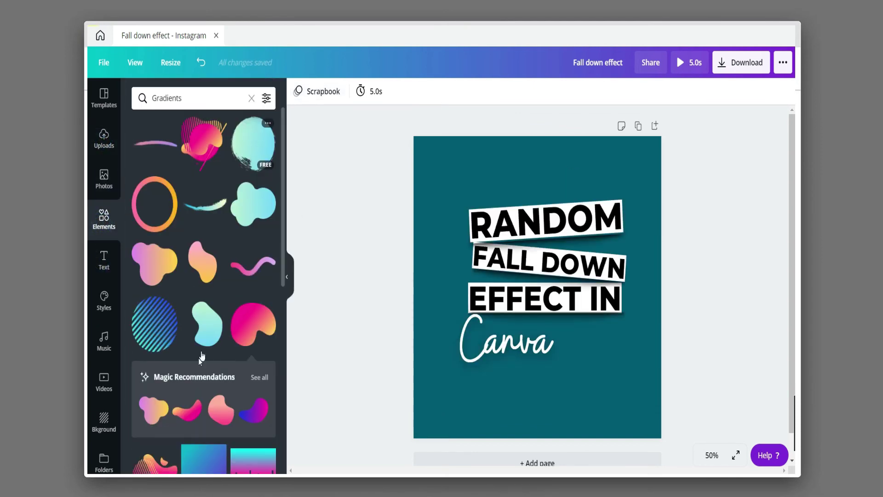
click(254, 334)
drag(441, 152, 483, 124)
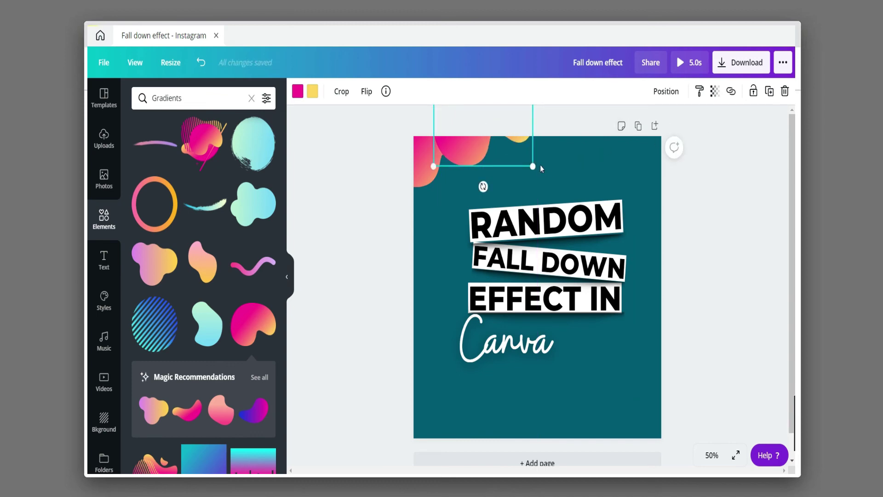
drag(483, 188, 466, 181)
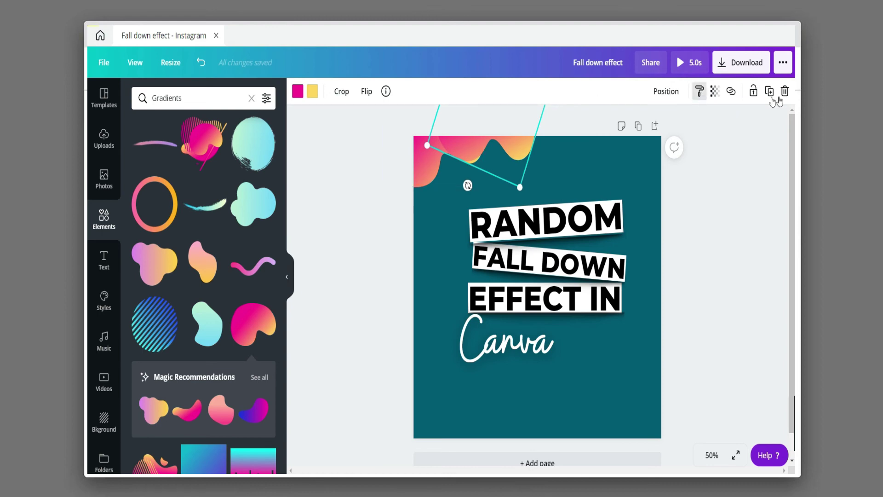
- Duplicate the blob, flip the copy both ways, rotate it, and place it top centre-right
click(769, 92)
drag(493, 129, 552, 139)
click(367, 91)
click(380, 144)
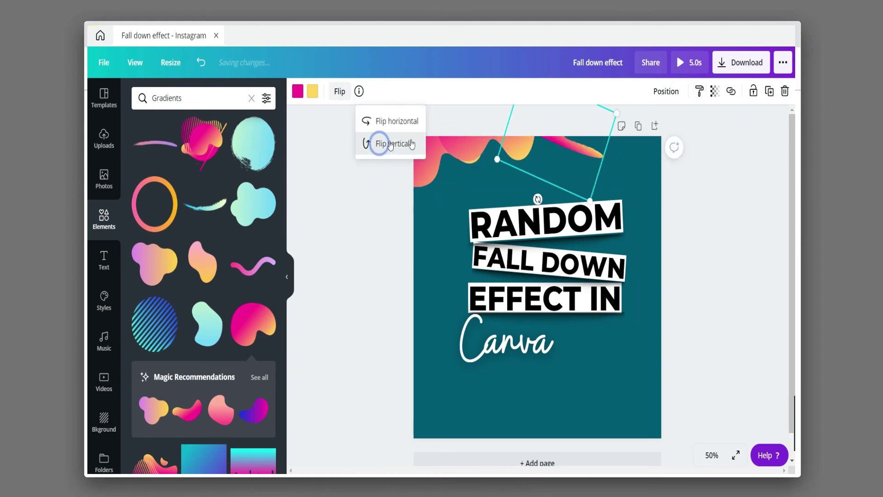
click(394, 121)
drag(554, 137, 554, 150)
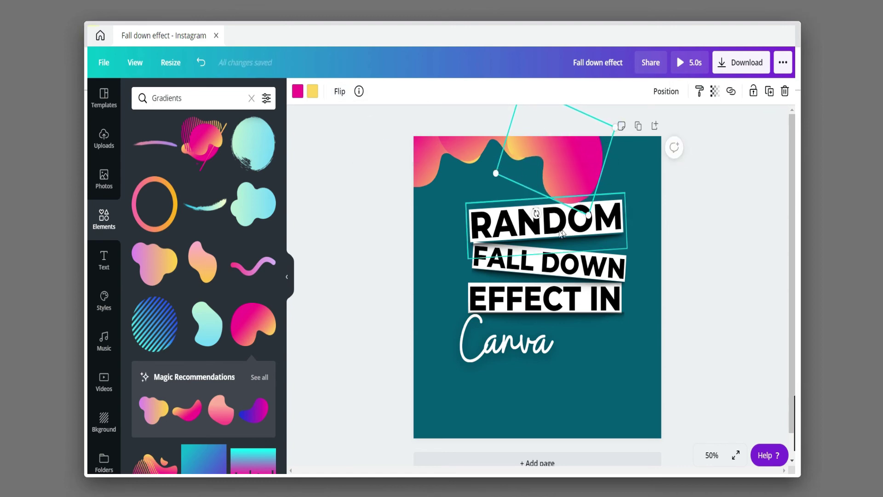
drag(537, 215, 575, 215)
drag(573, 144, 596, 139)
- Make another blob copy, then select the top blobs together and enlarge them
click(769, 92)
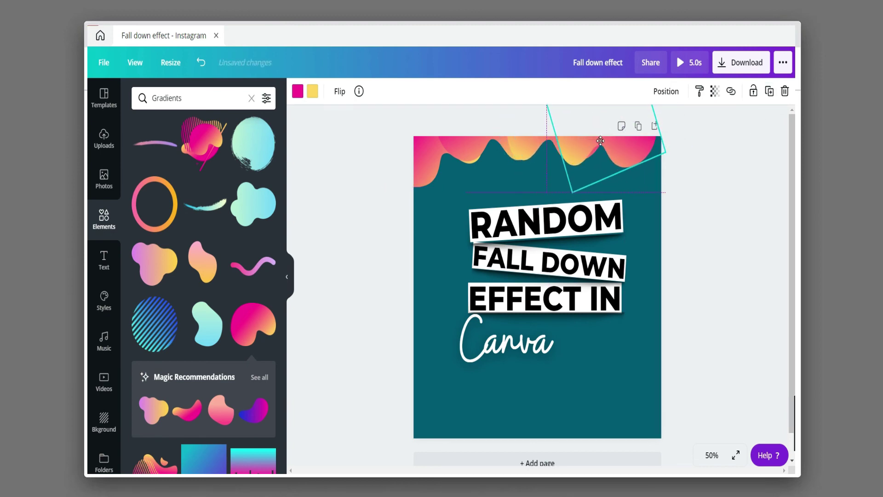
click(714, 185)
drag(714, 186, 408, 149)
drag(671, 194, 733, 179)
click(733, 179)
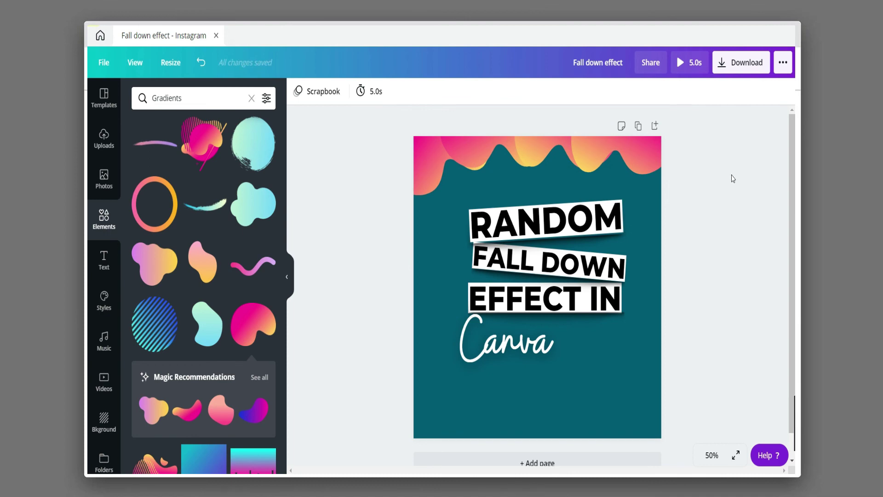
- Add the recently used YouTube logo from Elements and move it below the Canva script
click(105, 258)
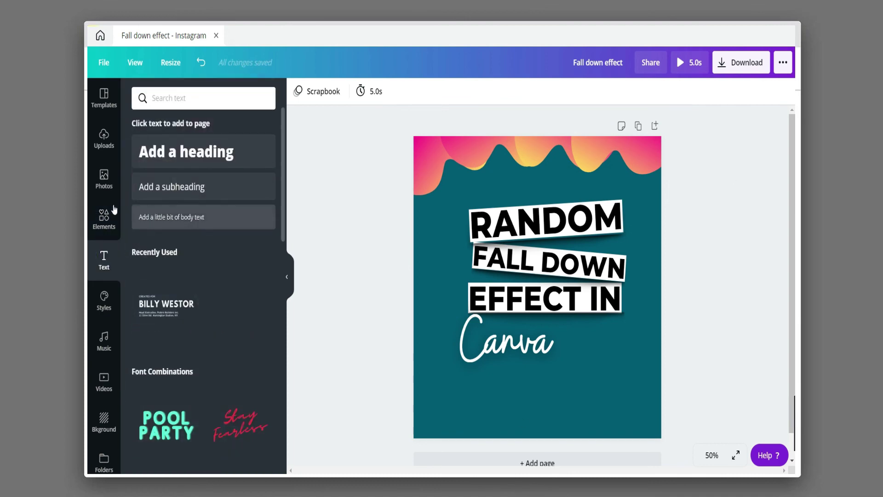
click(102, 174)
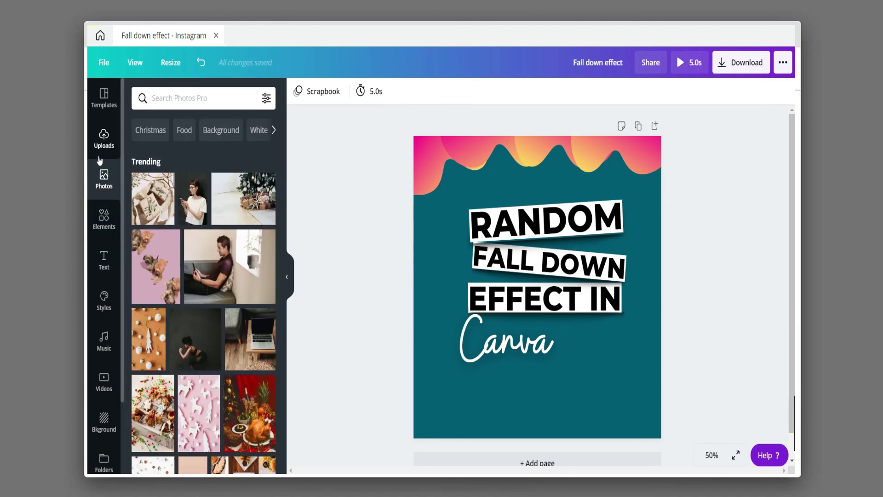
click(104, 138)
click(104, 218)
click(251, 100)
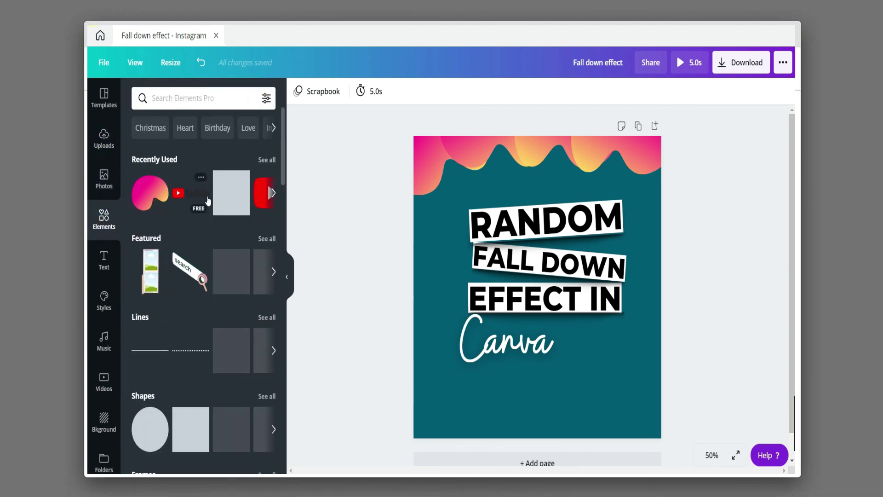
click(192, 195)
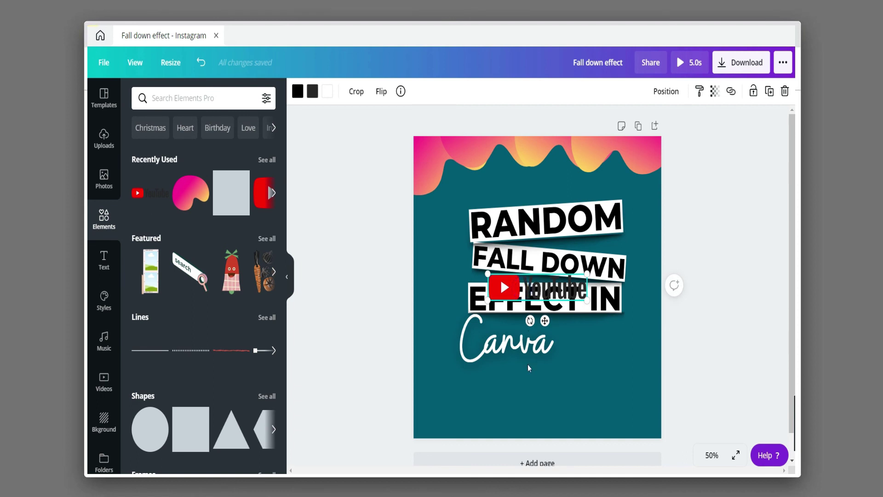
drag(520, 289, 529, 385)
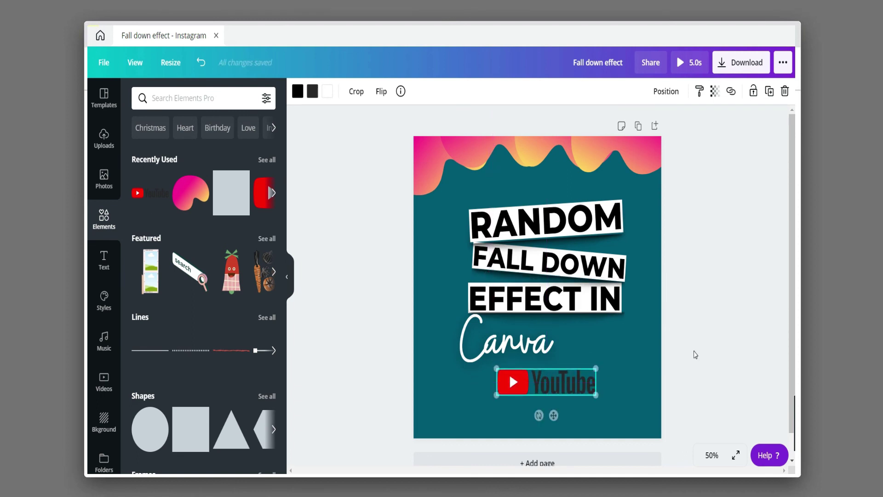
click(695, 354)
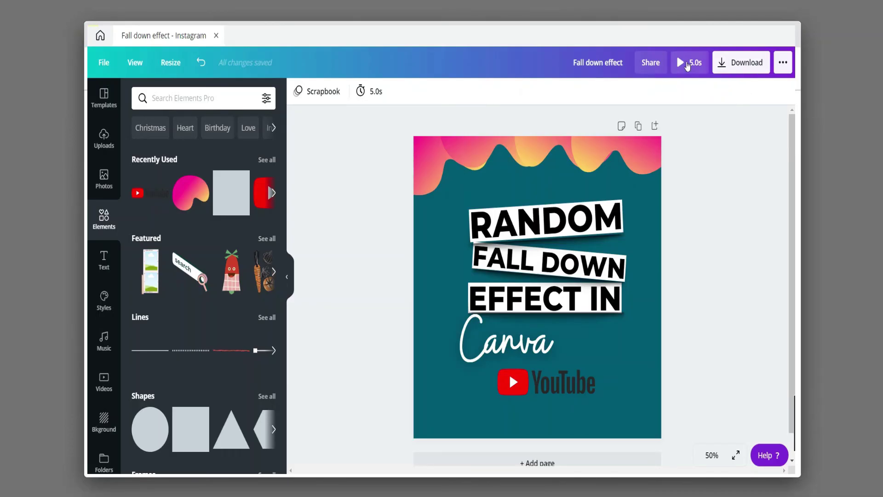
click(689, 64)
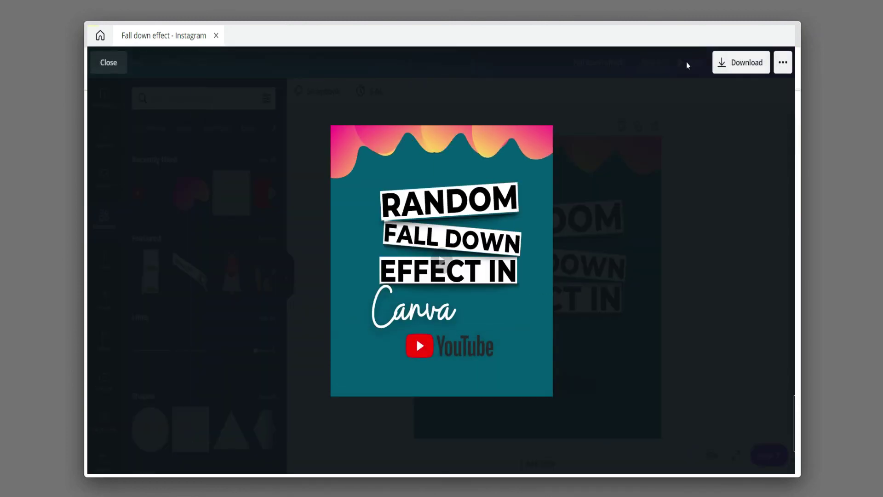
click(635, 251)
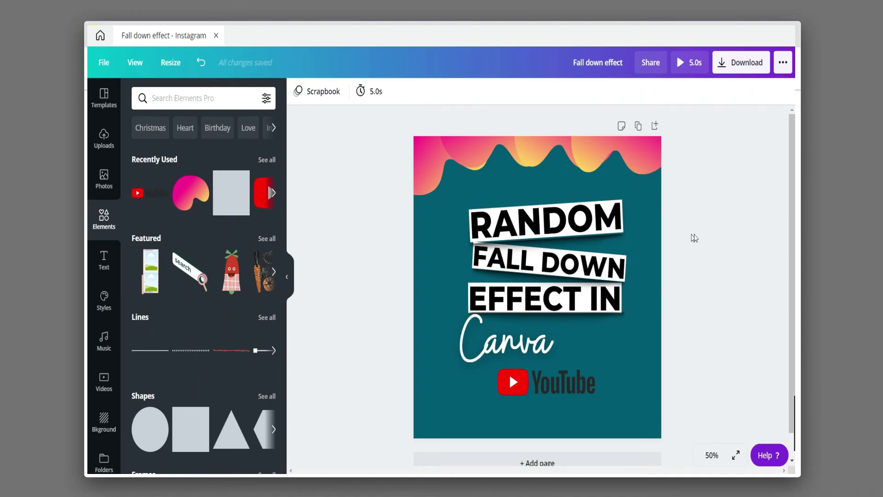